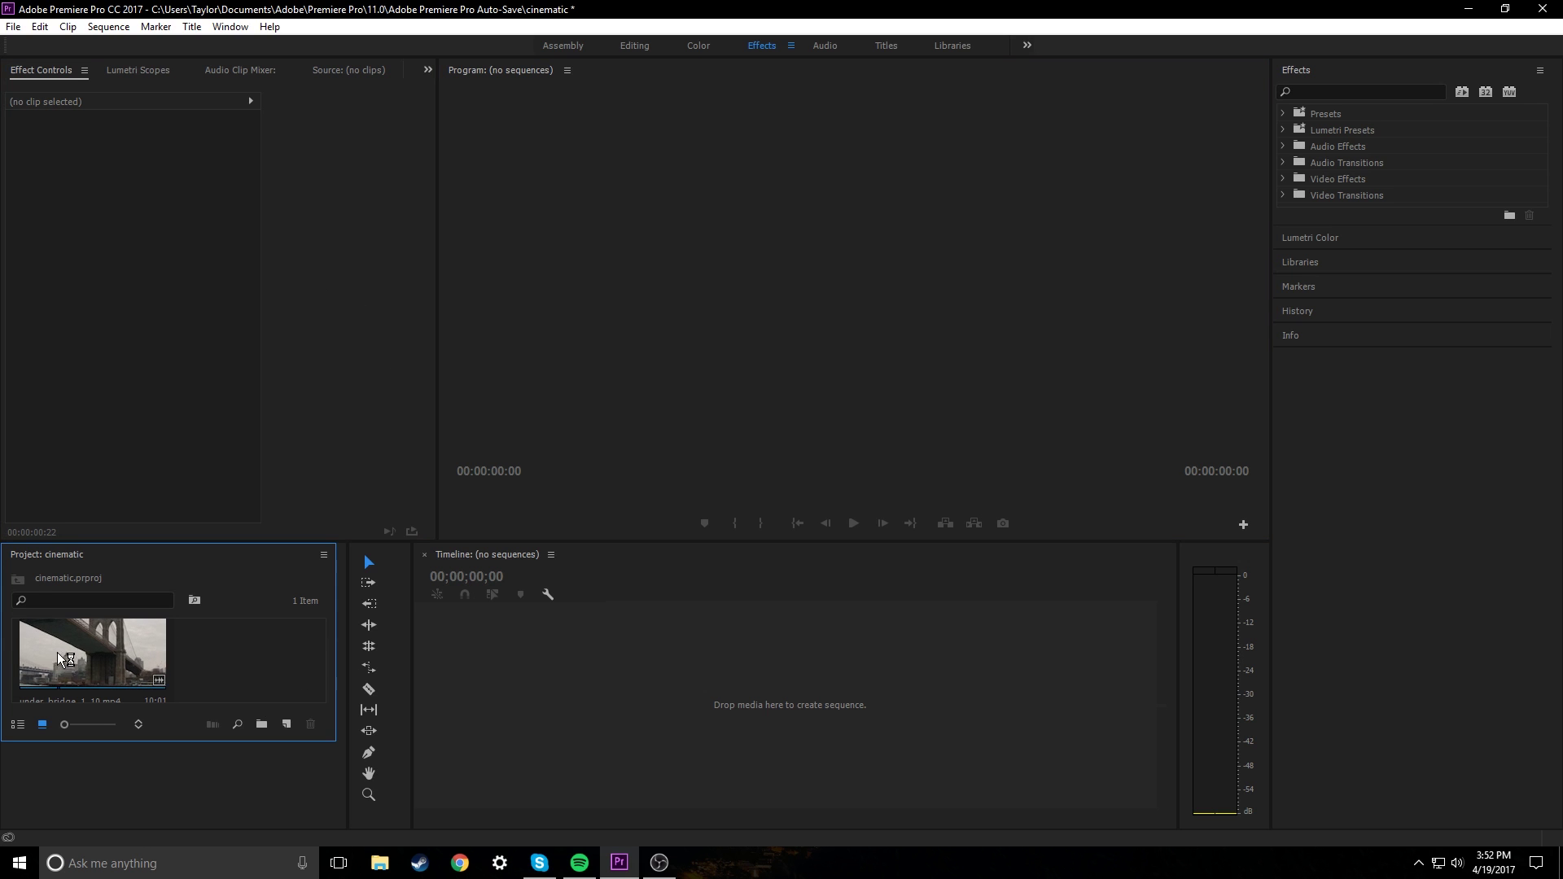
# Create the under_bridge_1_10 sequence from the bridge clip and preview the footage
pyautogui.moveTo(57, 653); pyautogui.dragTo(821, 402)
pyautogui.moveTo(643, 601); pyautogui.dragTo(687, 575)
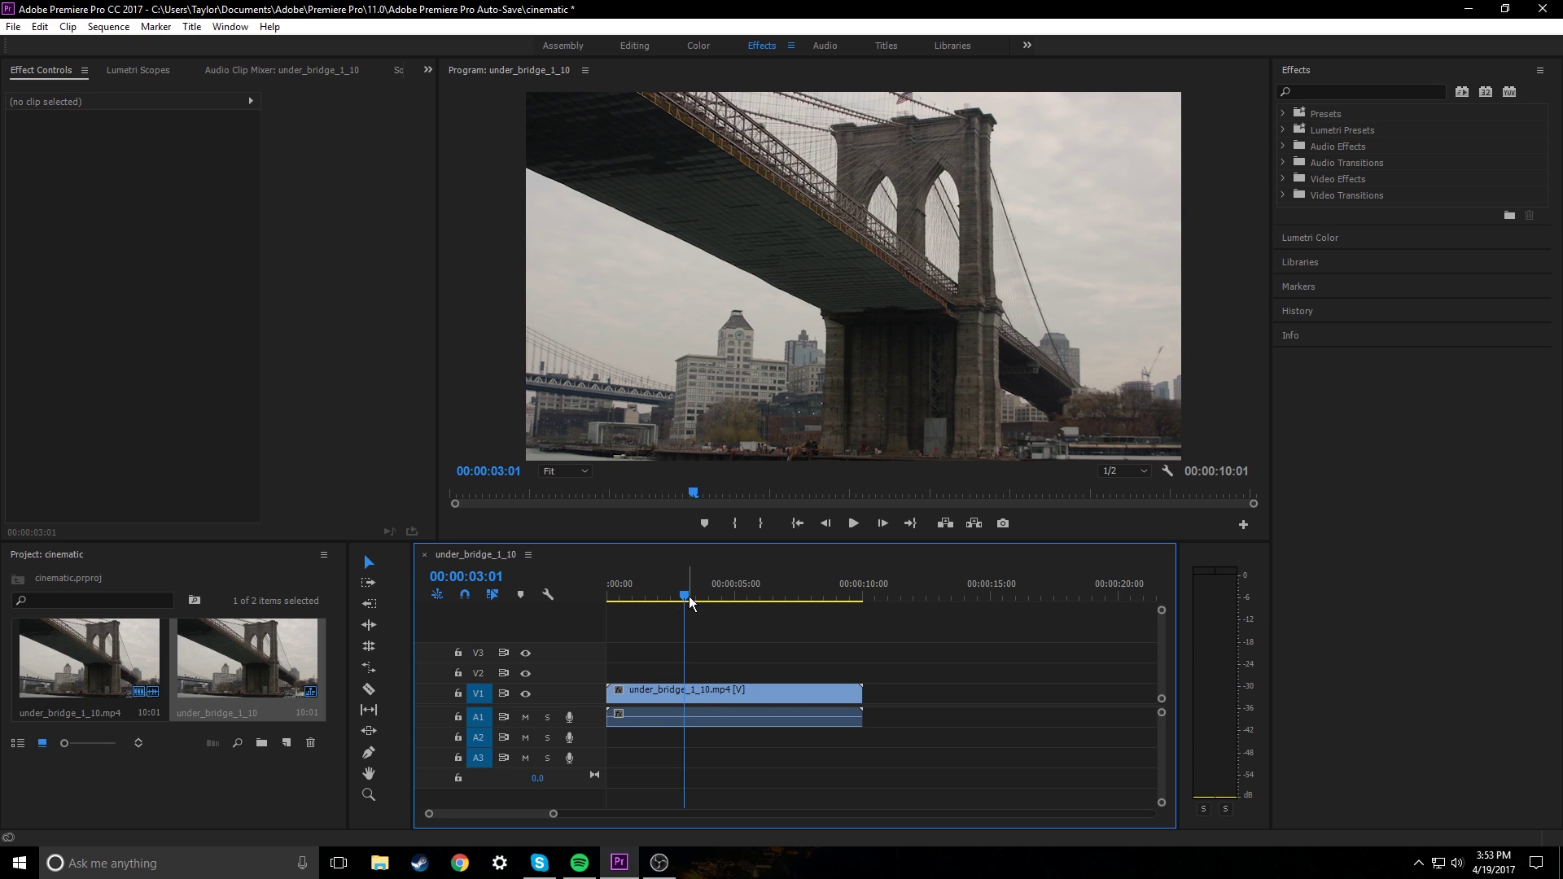
pyautogui.moveTo(688, 583); pyautogui.dragTo(646, 578)
# Unlink and delete the clip's A1 audio, leaving only video on V1, then return to the start
pyautogui.rightClick(769, 696)
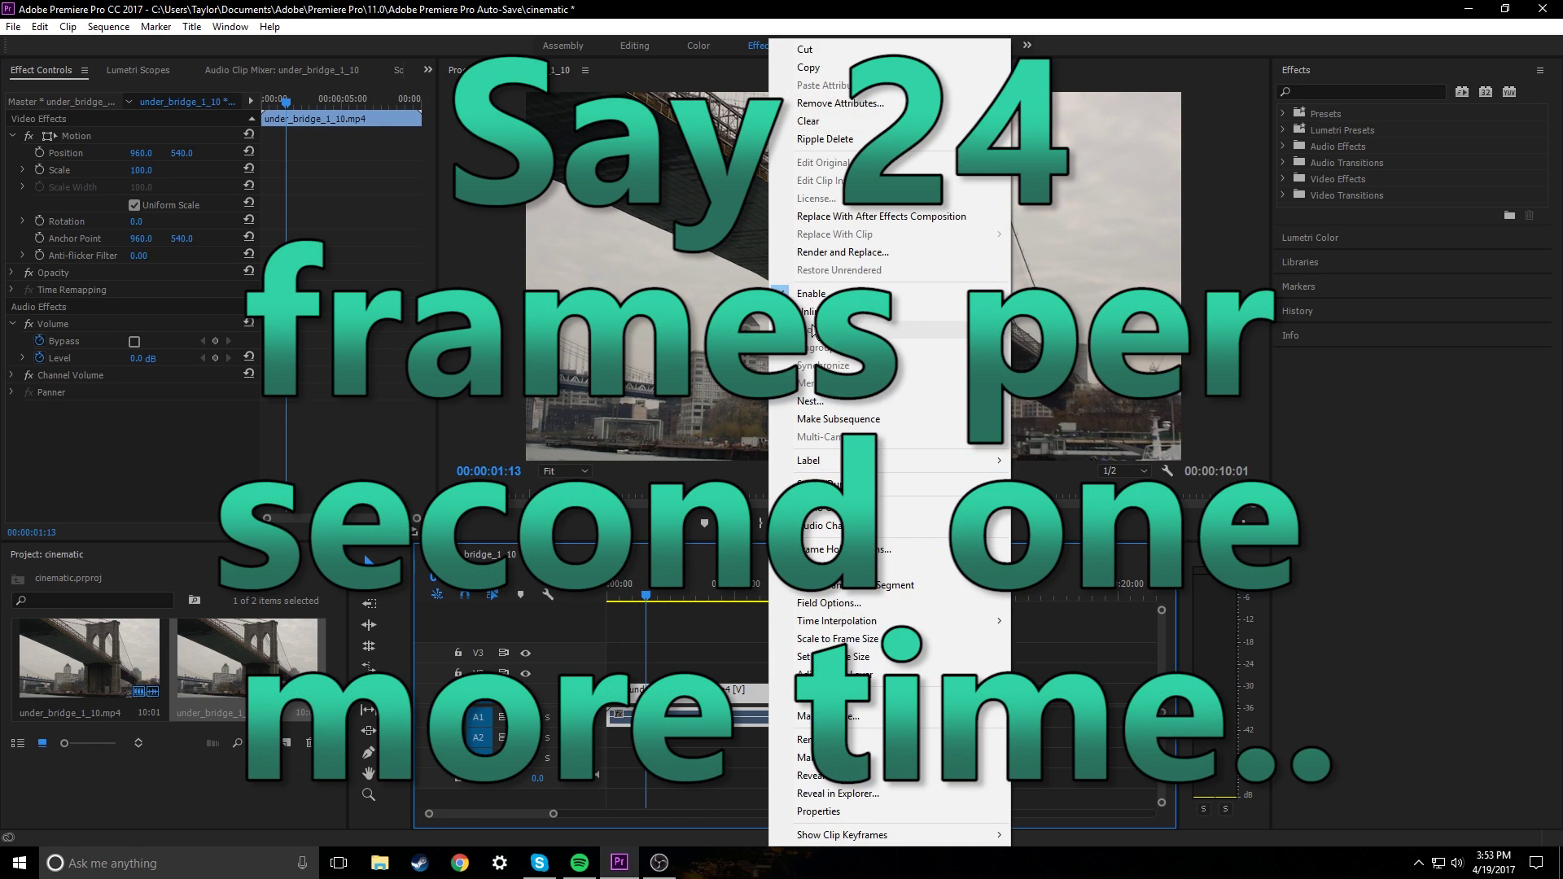
pyautogui.click(743, 723)
pyautogui.press('Delete')
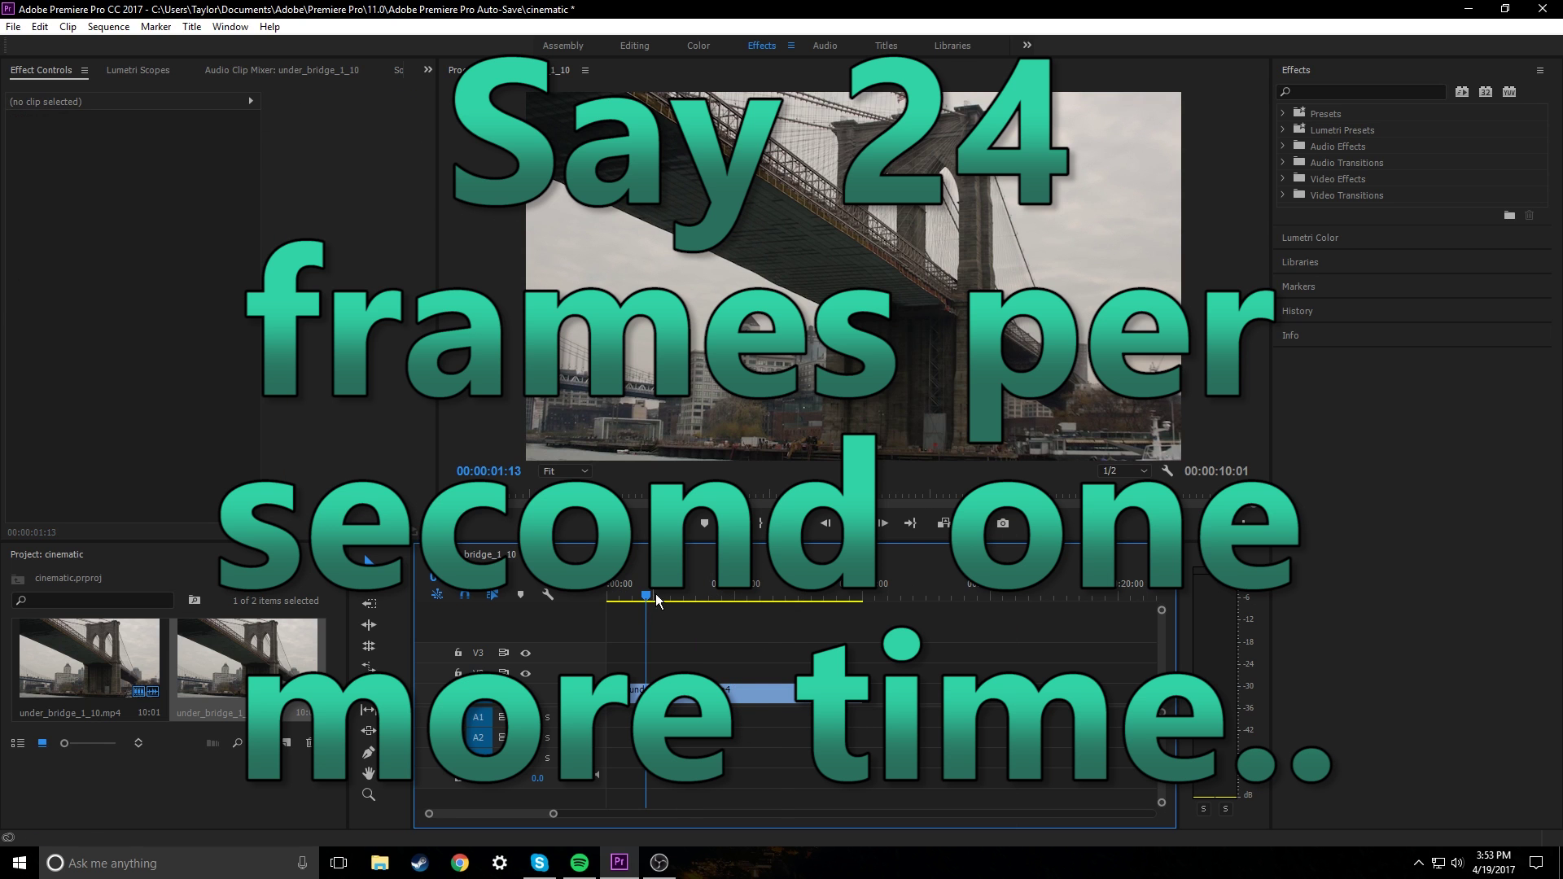
pyautogui.moveTo(652, 596); pyautogui.dragTo(627, 563)
pyautogui.press('Home')
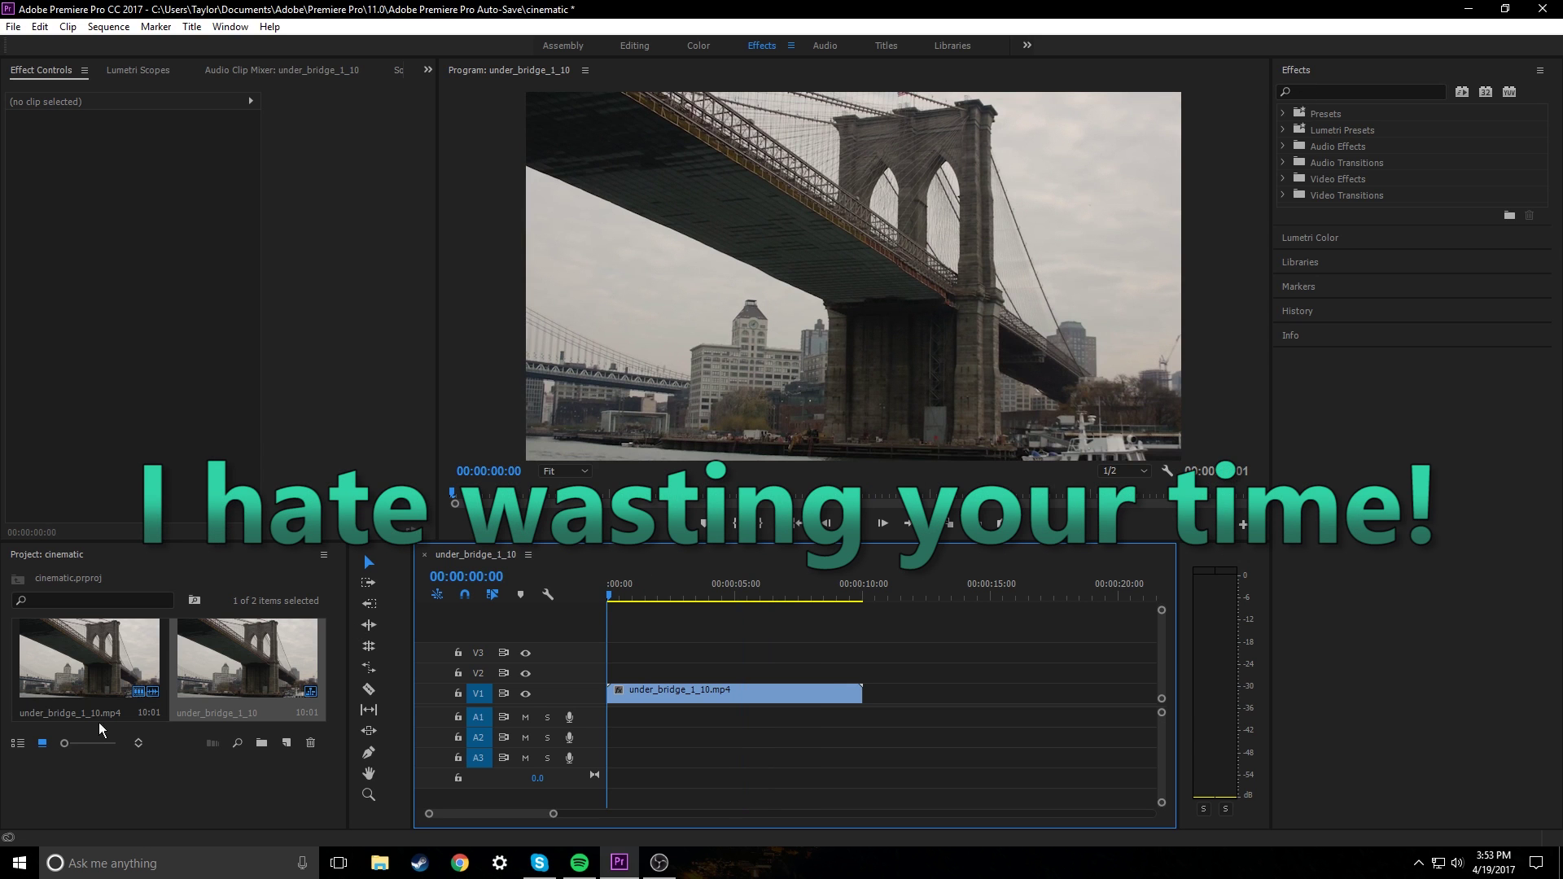
# Create a 1920x1080, 24 fps adjustment layer and place it on V2, trimmed to the clip's 10:01 end
pyautogui.click(225, 583)
pyautogui.rightClick(225, 579)
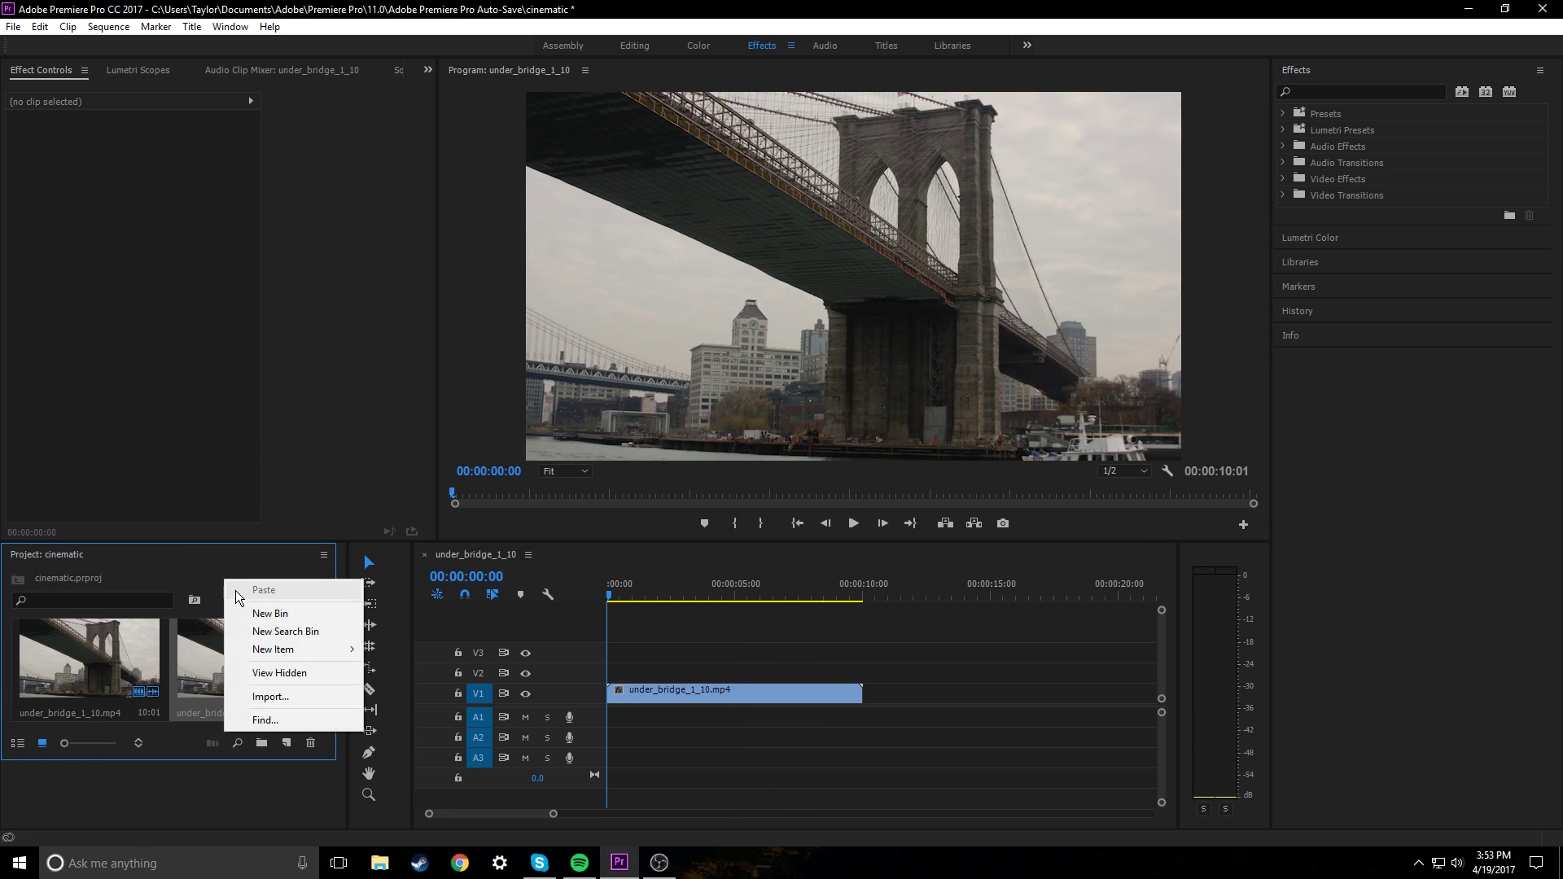
pyautogui.click(212, 555)
pyautogui.rightClick(222, 563)
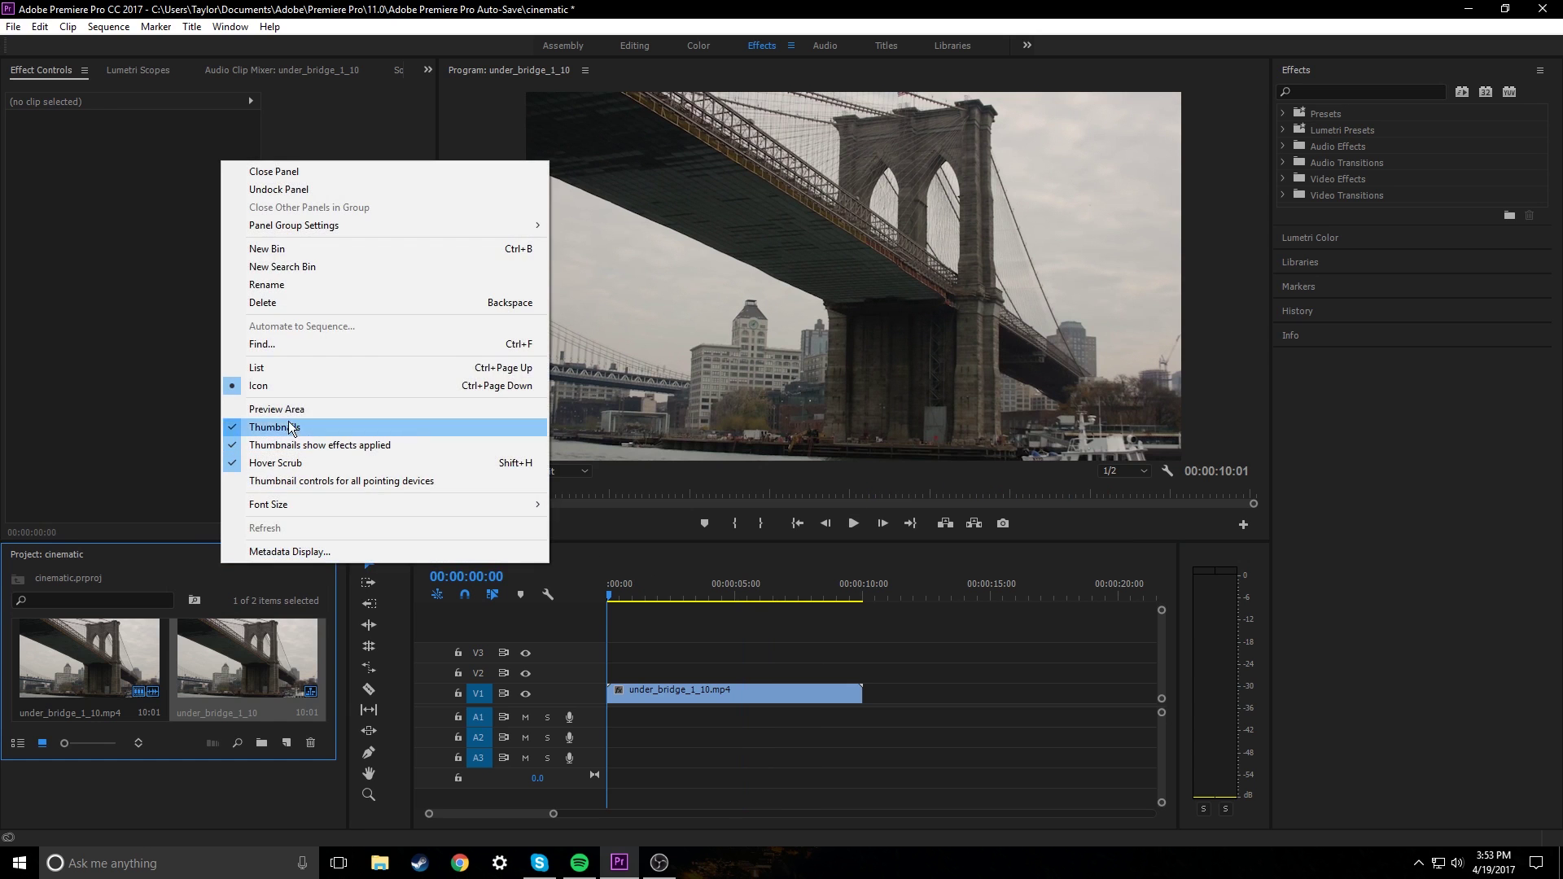
pyautogui.click(219, 591)
pyautogui.rightClick(218, 591)
pyautogui.moveTo(277, 669)
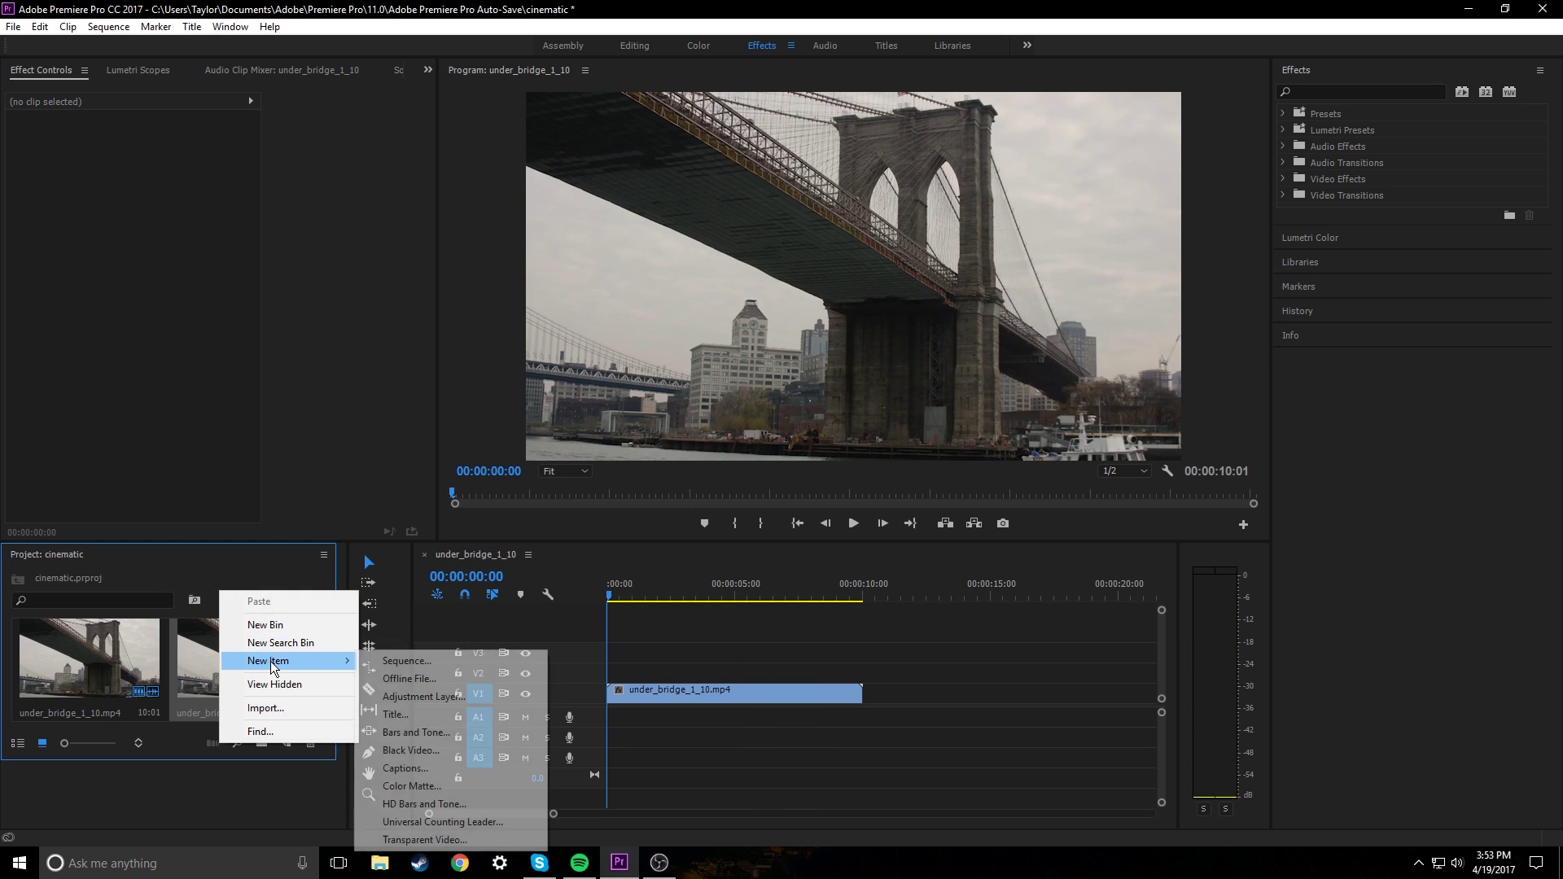
pyautogui.click(415, 697)
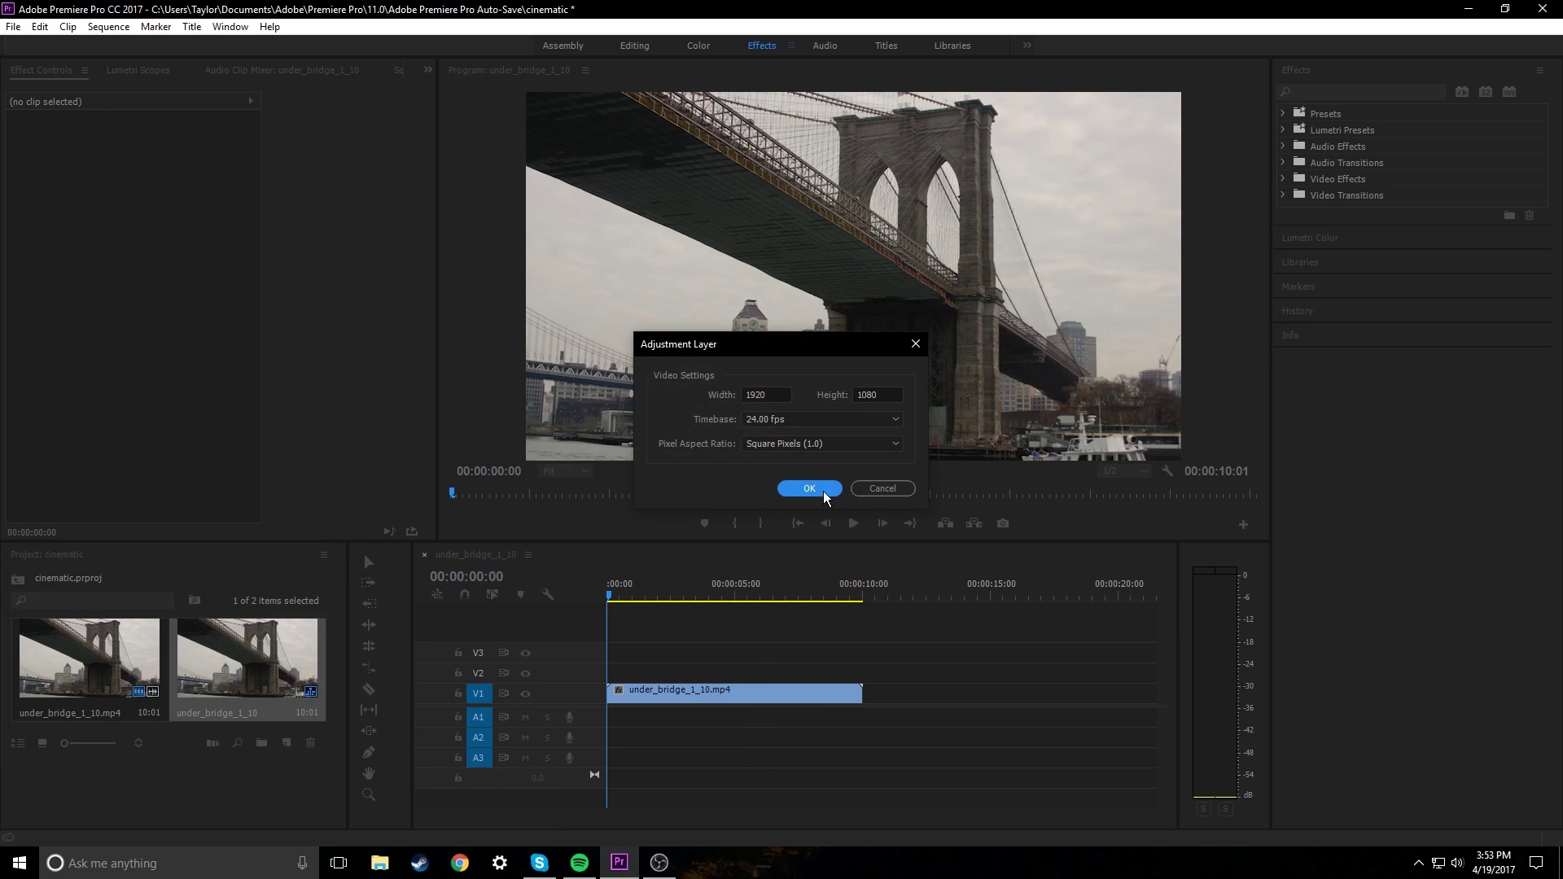
pyautogui.click(816, 489)
pyautogui.moveTo(405, 755); pyautogui.dragTo(591, 680)
pyautogui.moveTo(732, 673); pyautogui.dragTo(862, 673)
# Search the Effects panel for 'lumetri color' and apply Lumetri Color to the adjustment layer
pyautogui.click(1319, 89)
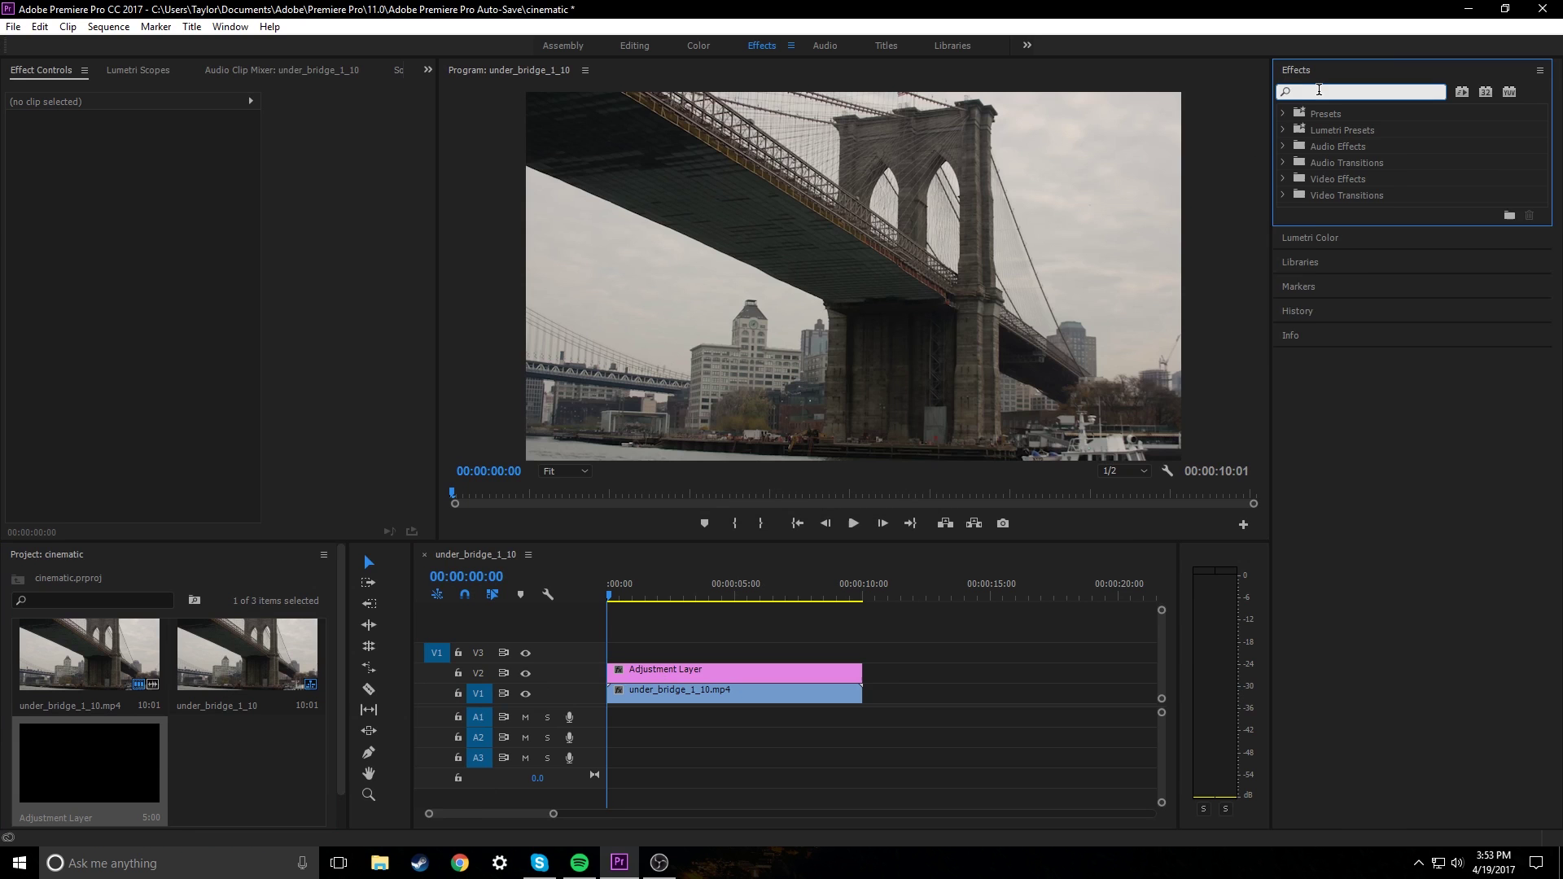
pyautogui.write('lumetri color')
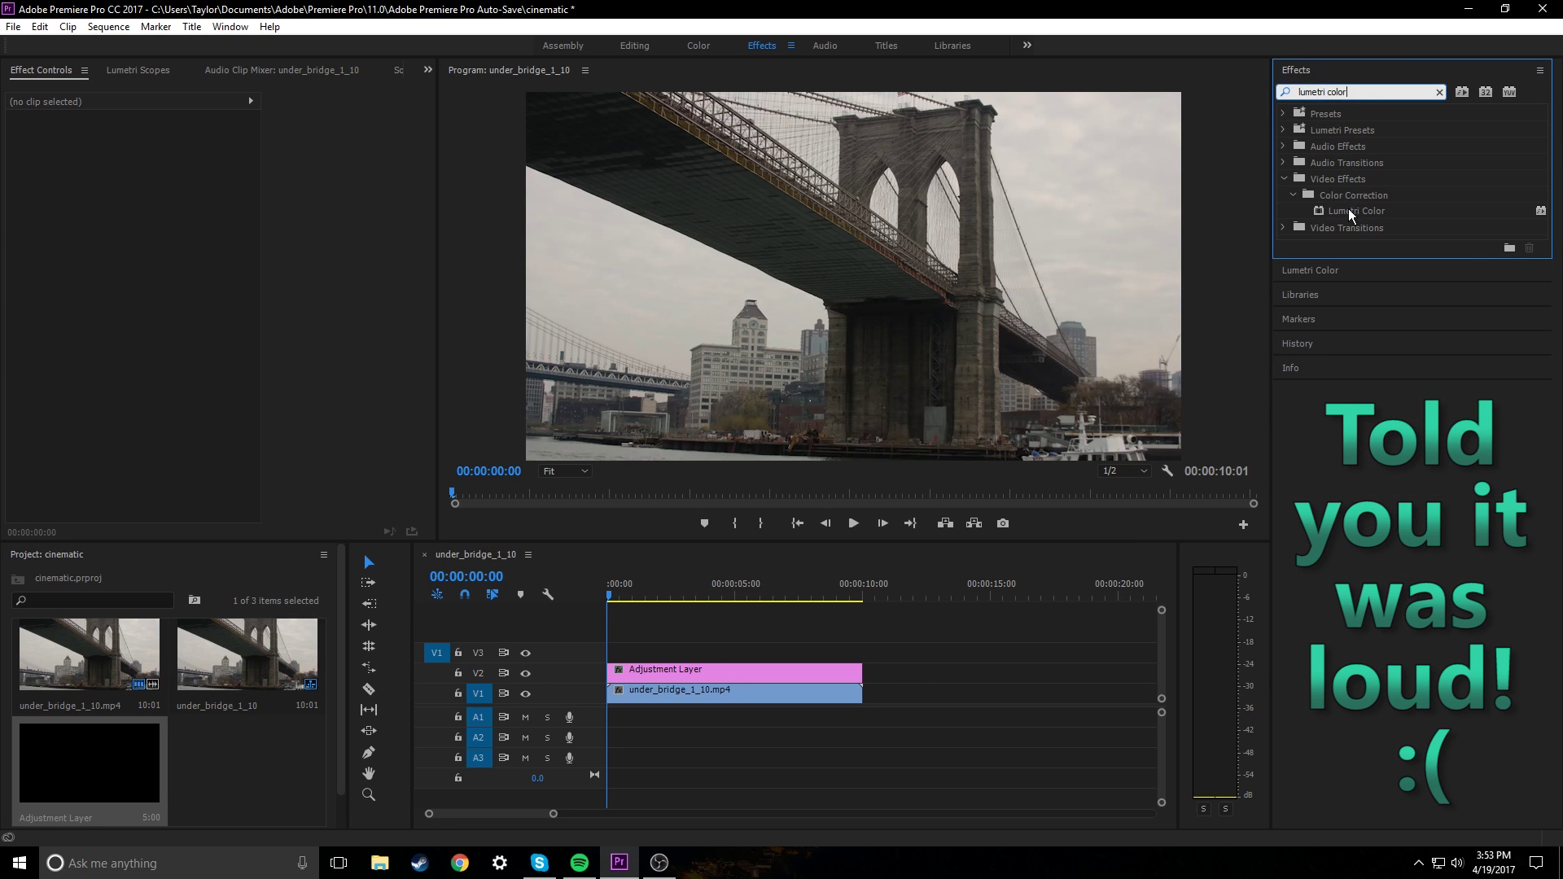
pyautogui.moveTo(1348, 210); pyautogui.dragTo(707, 671)
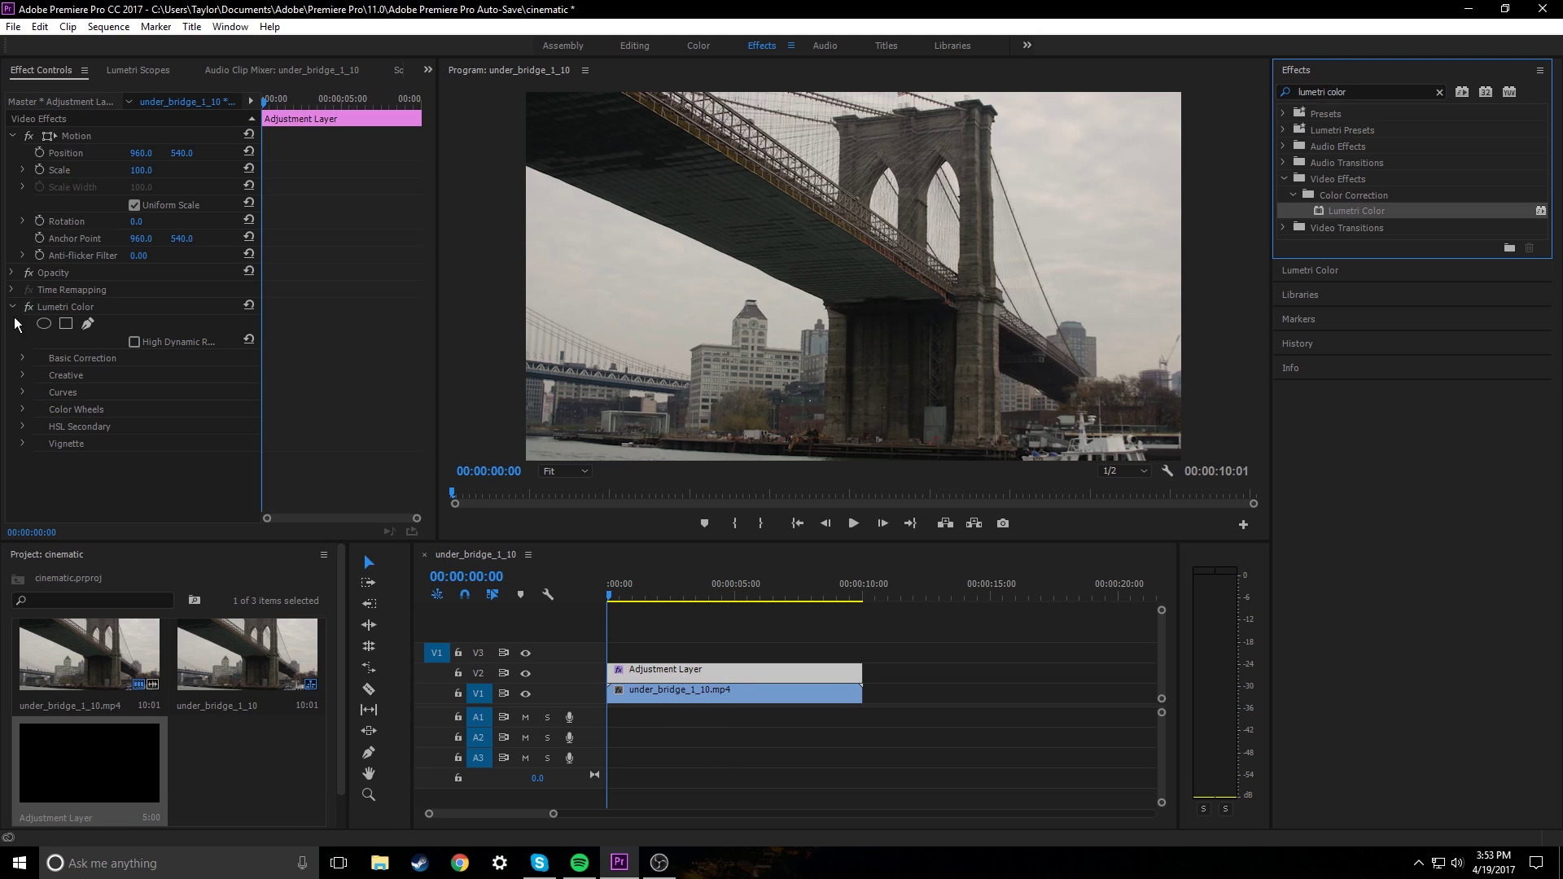
# Collapse Motion and expand Lumetri Color's Creative section in Effect Controls
pyautogui.click(22, 376)
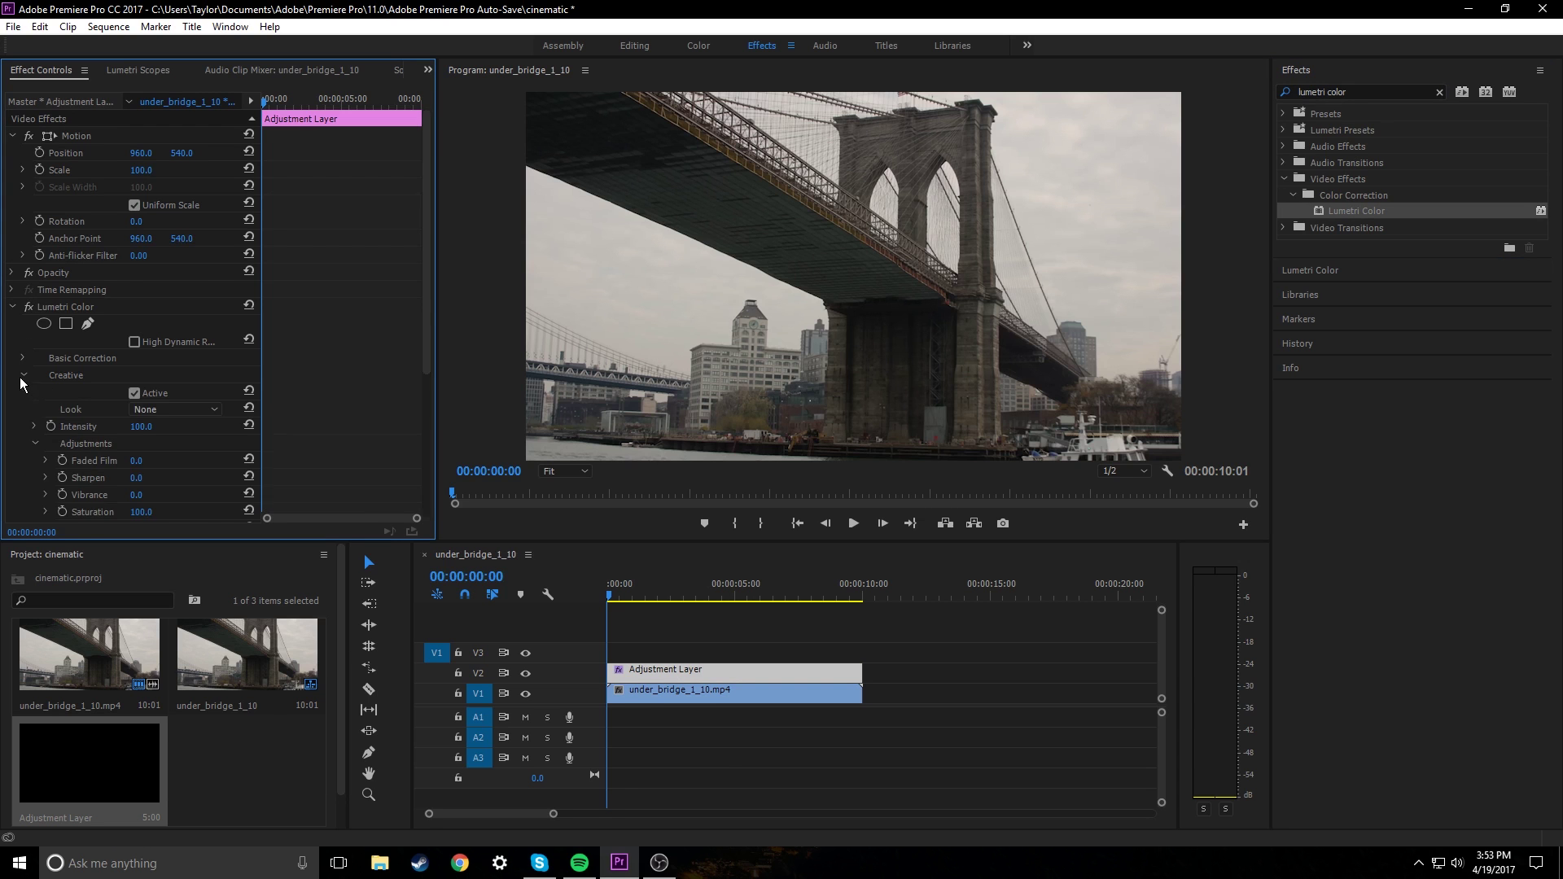
pyautogui.scroll(-2, 104, 362)
pyautogui.scroll(-1, 104, 360)
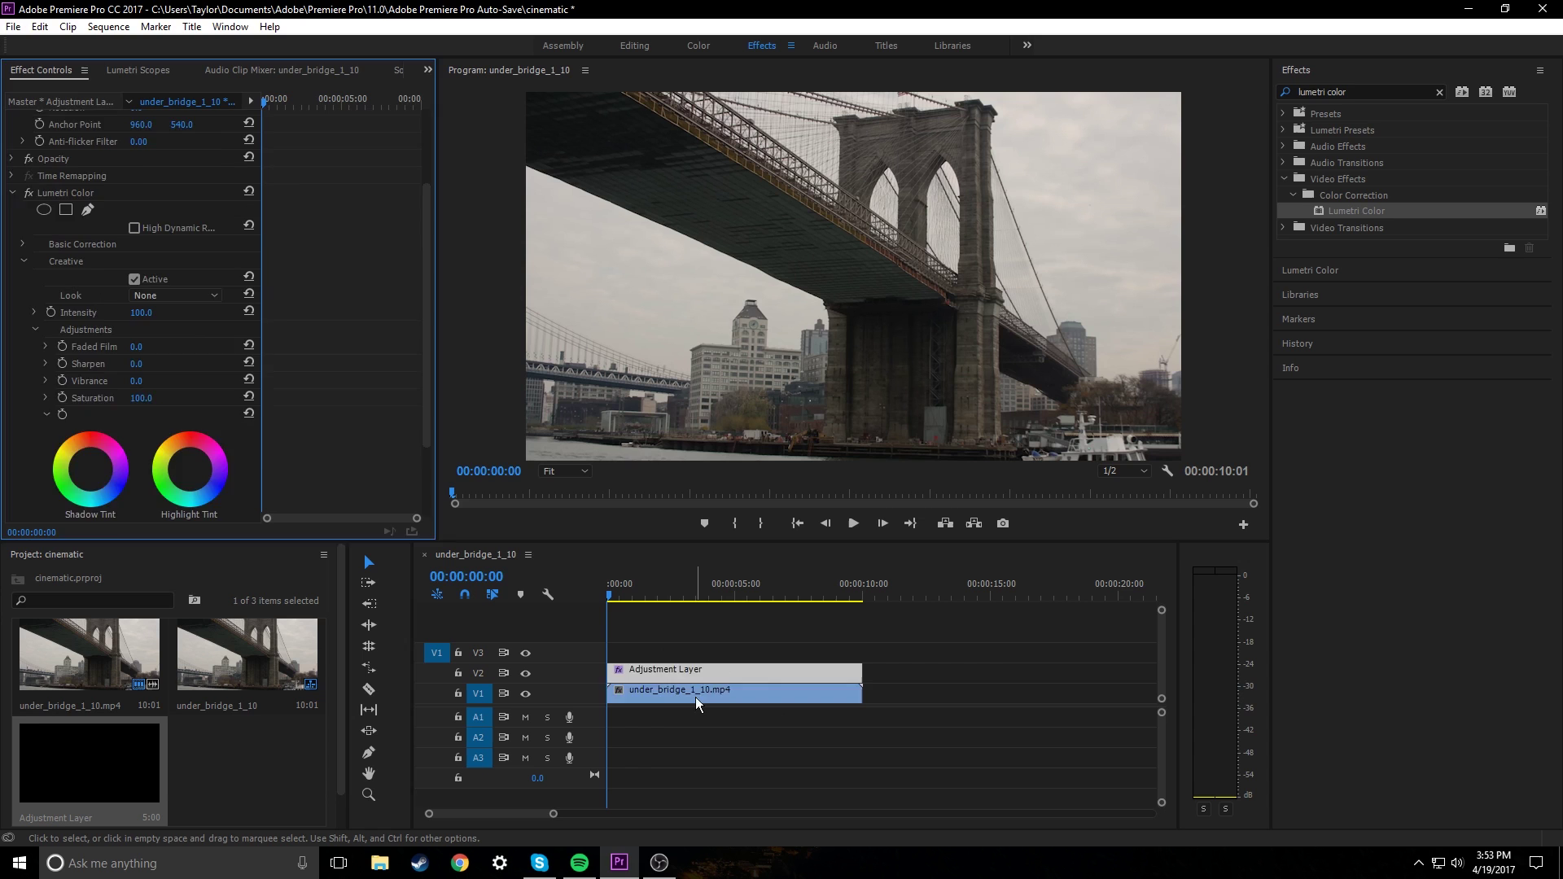
pyautogui.click(676, 671)
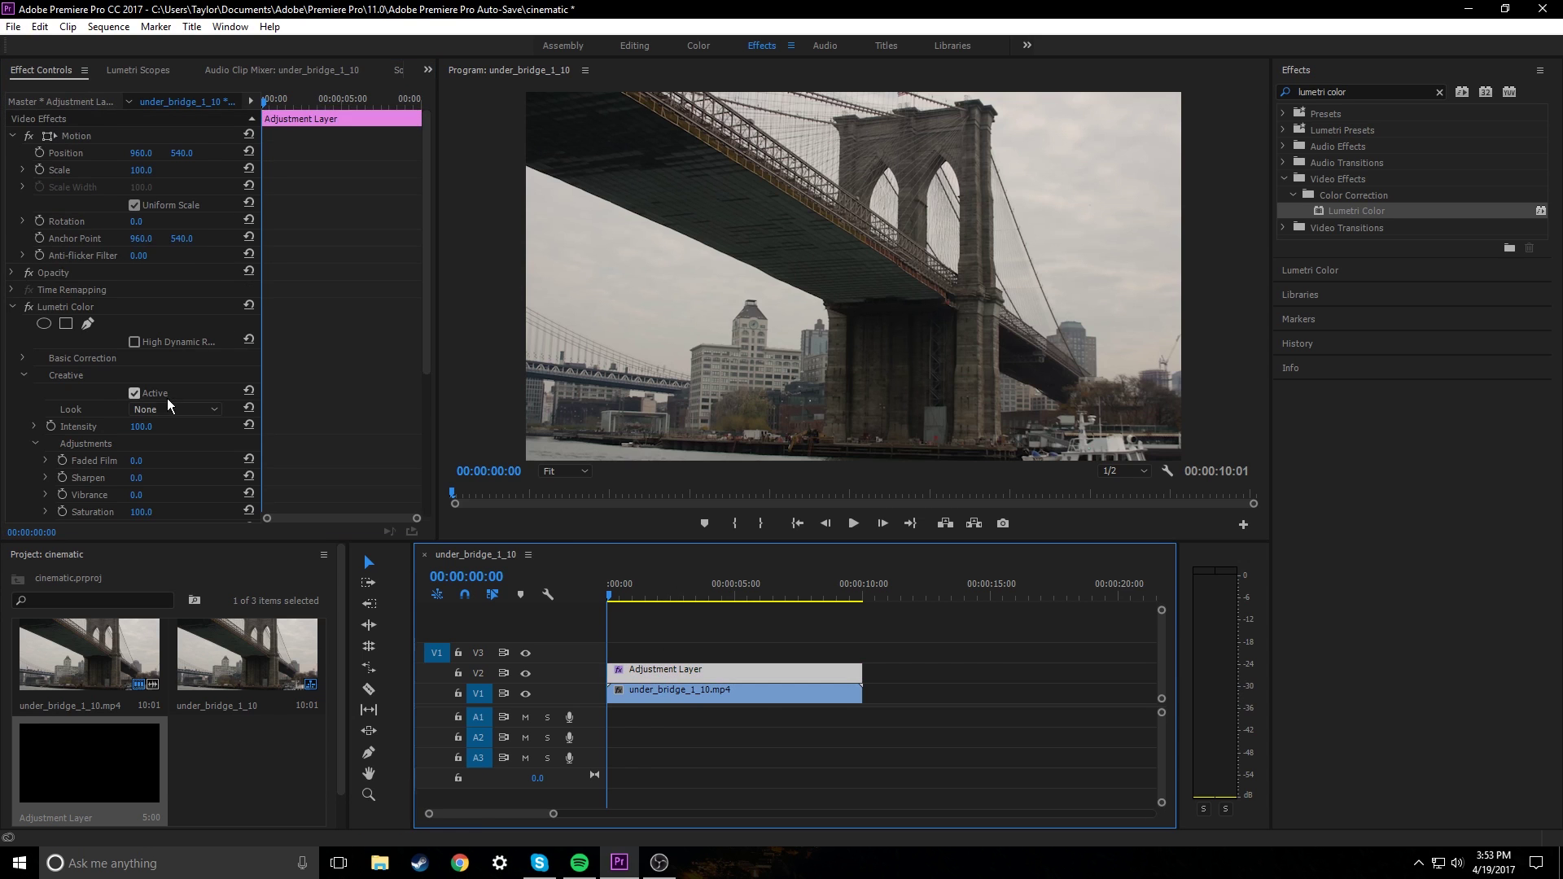
pyautogui.scroll(-1, 62, 376)
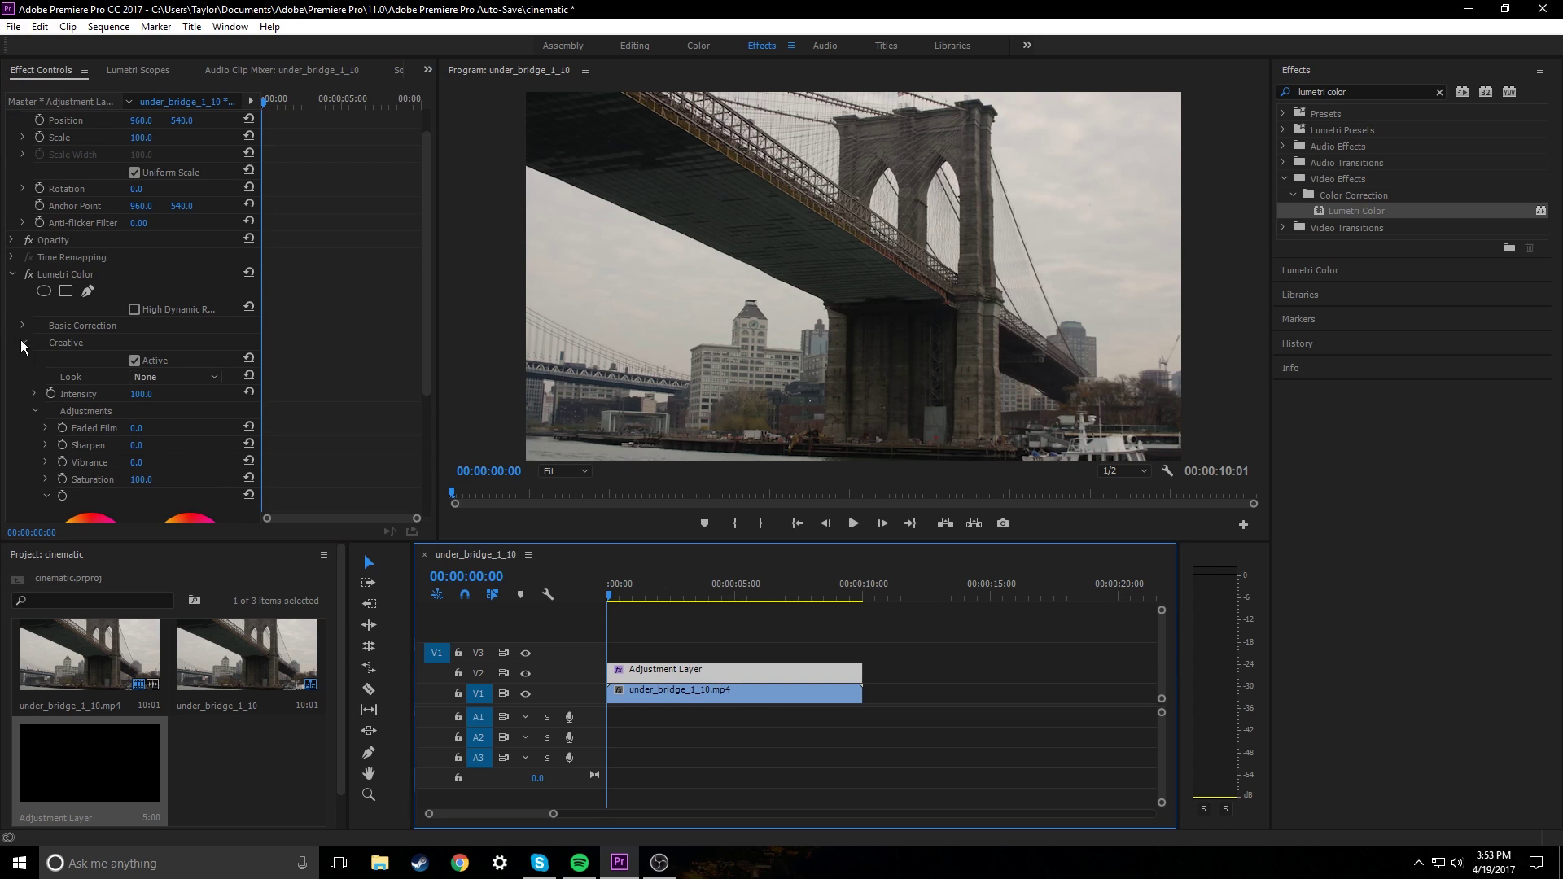
pyautogui.scroll(1, 11, 304)
pyautogui.click(11, 135)
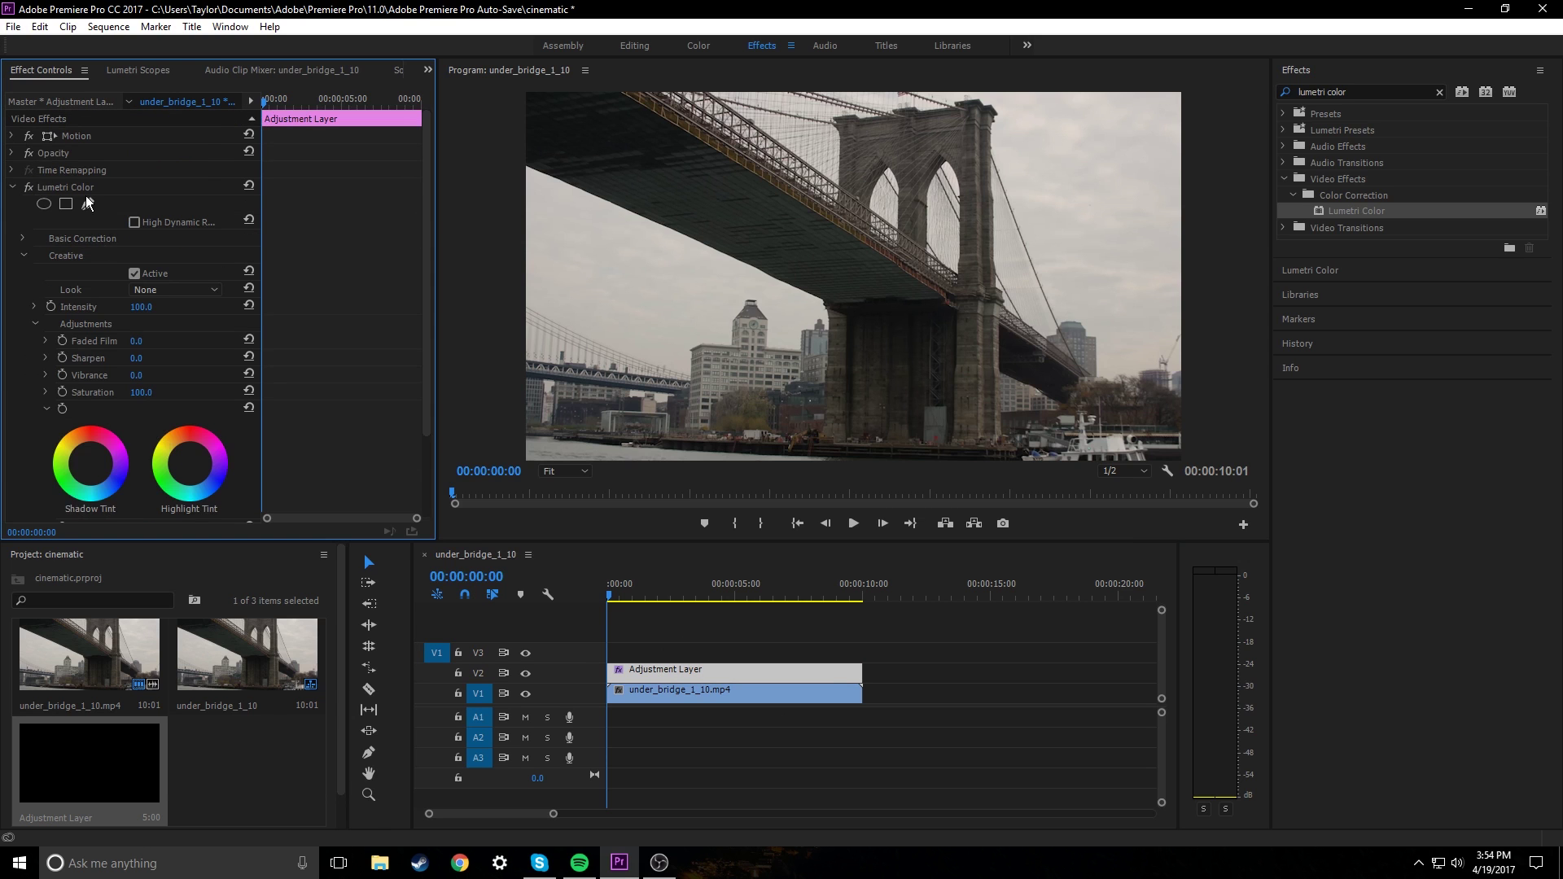
pyautogui.click(22, 249)
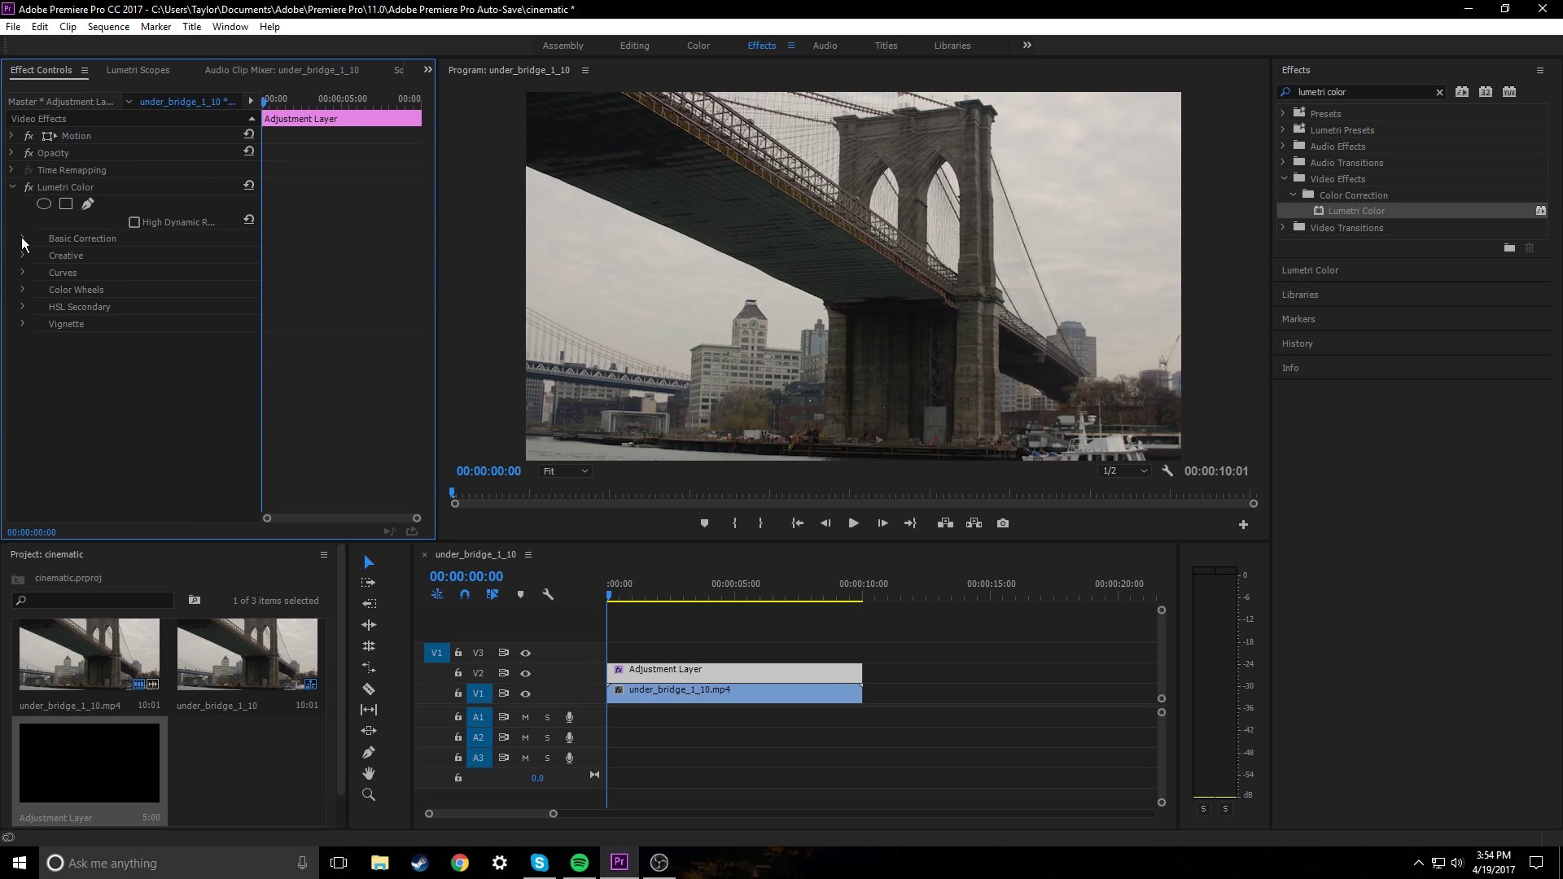
pyautogui.click(22, 256)
pyautogui.scroll(-1, 50, 298)
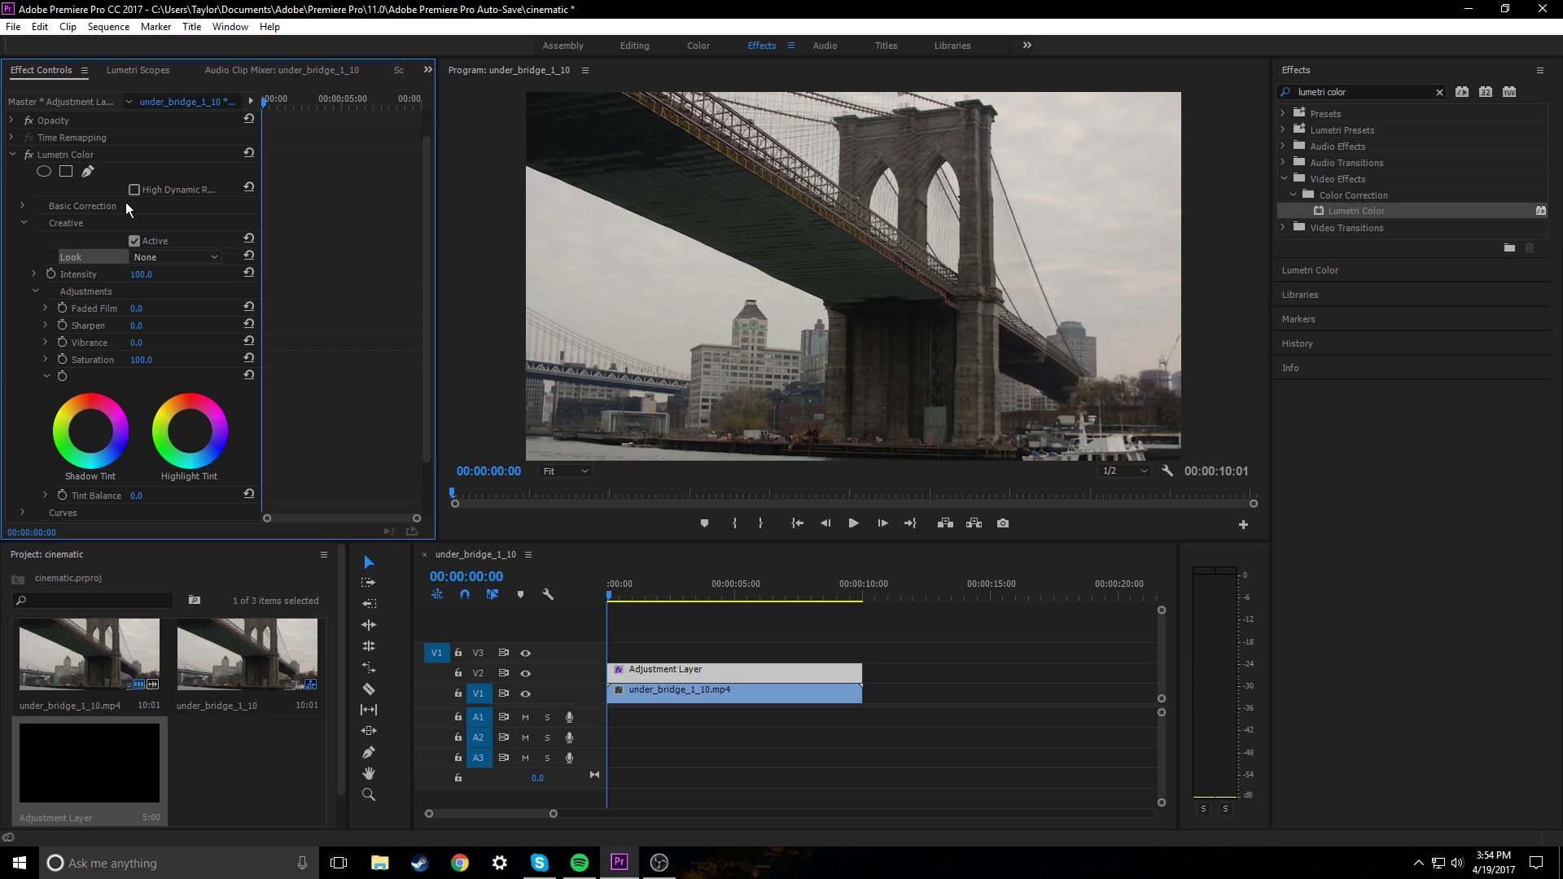
# Load SamKolder 1.cube as the Lumetri look and preview the graded footage
pyautogui.click(169, 258)
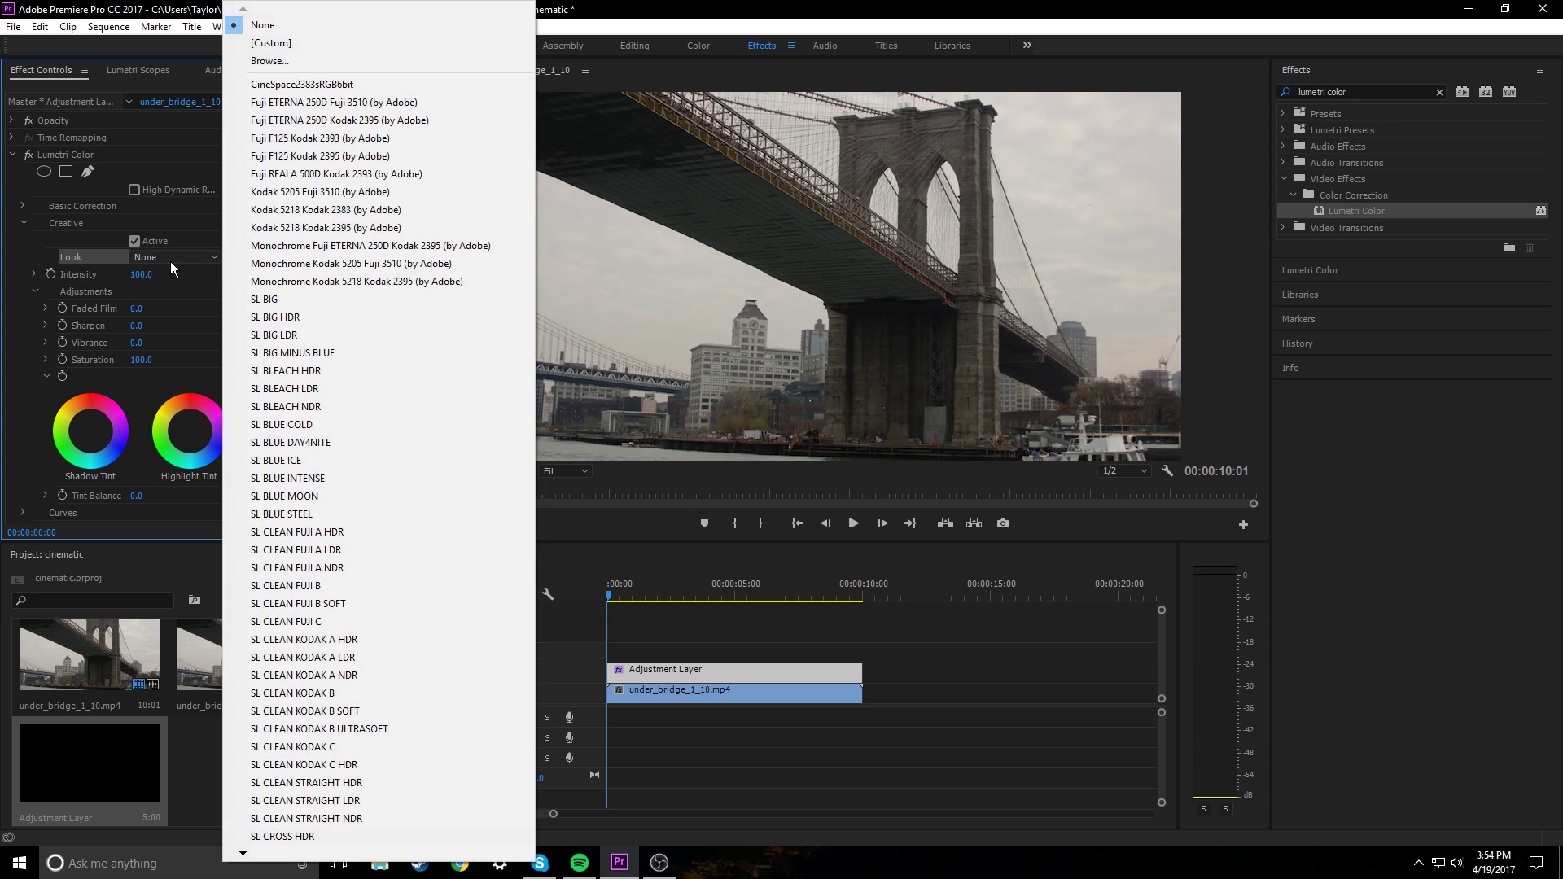
pyautogui.click(269, 61)
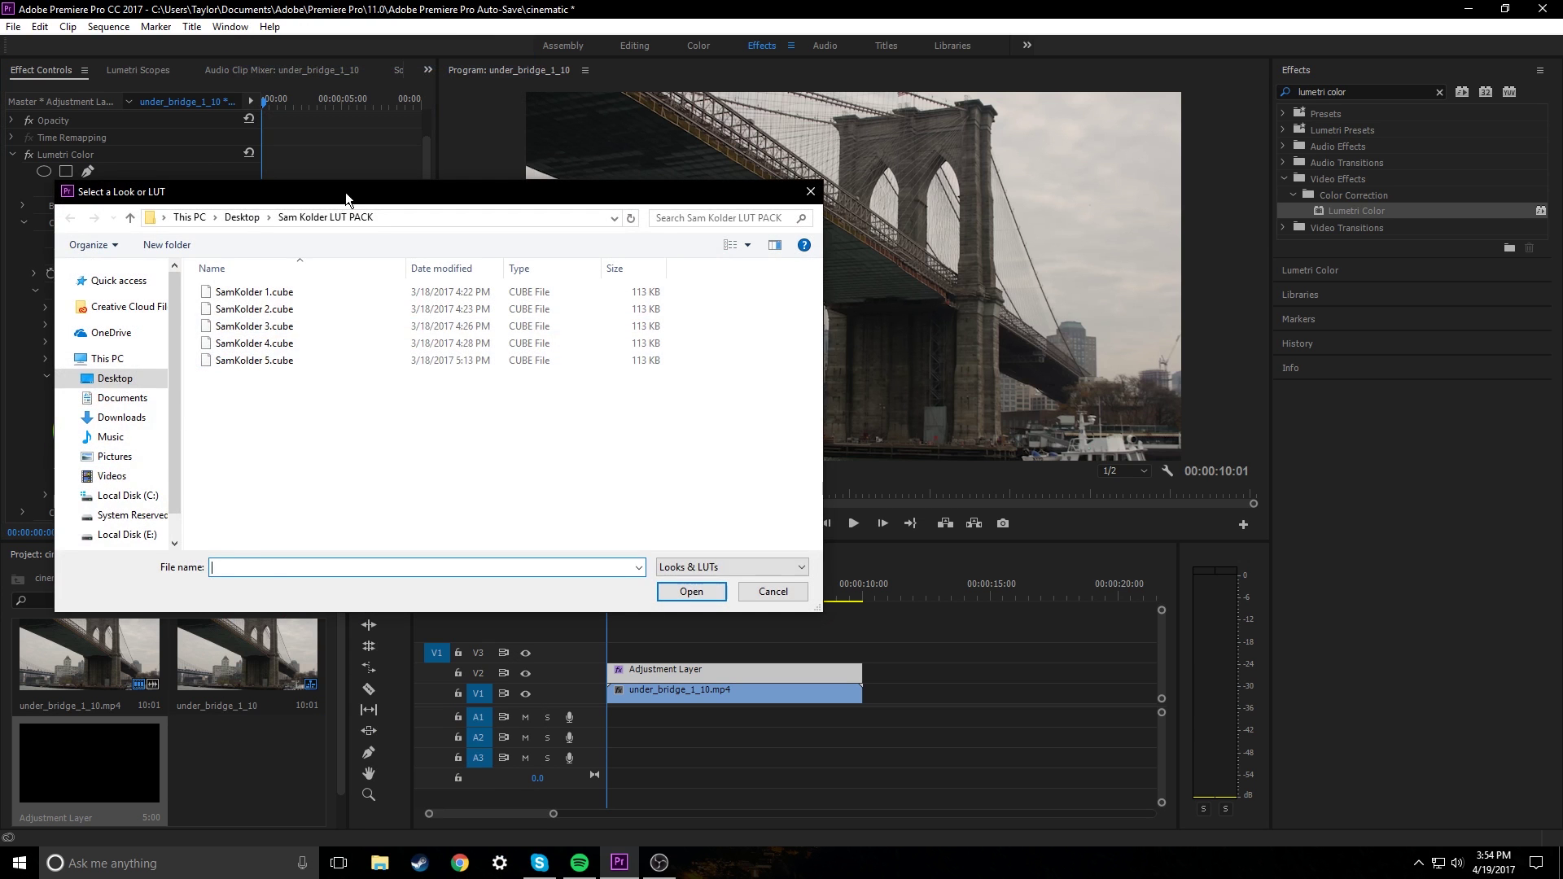
pyautogui.moveTo(345, 192); pyautogui.dragTo(886, 228)
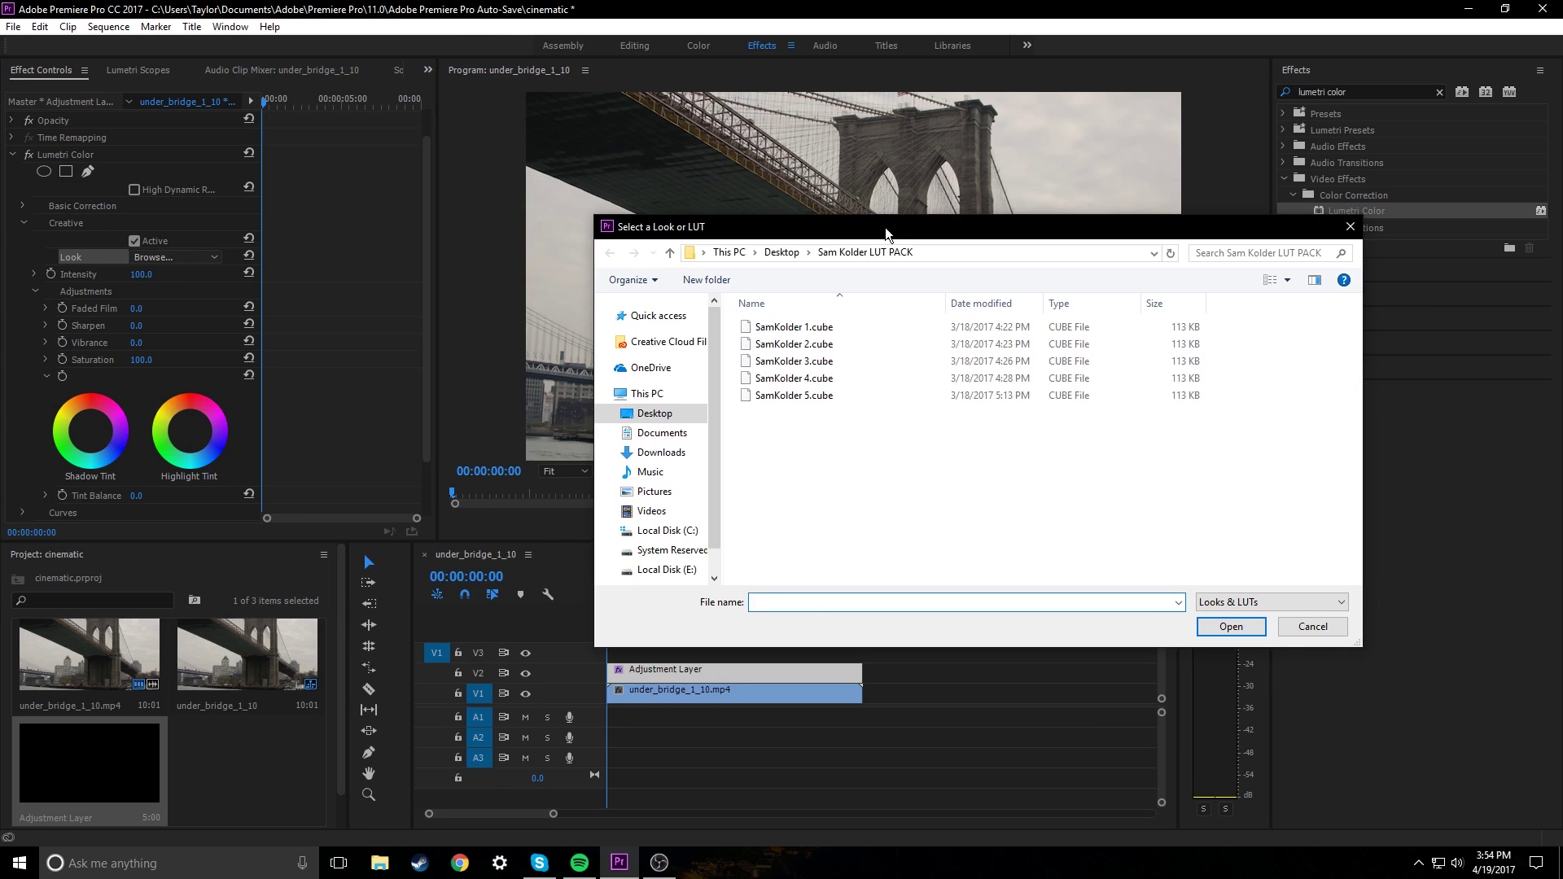
pyautogui.doubleClick(794, 330)
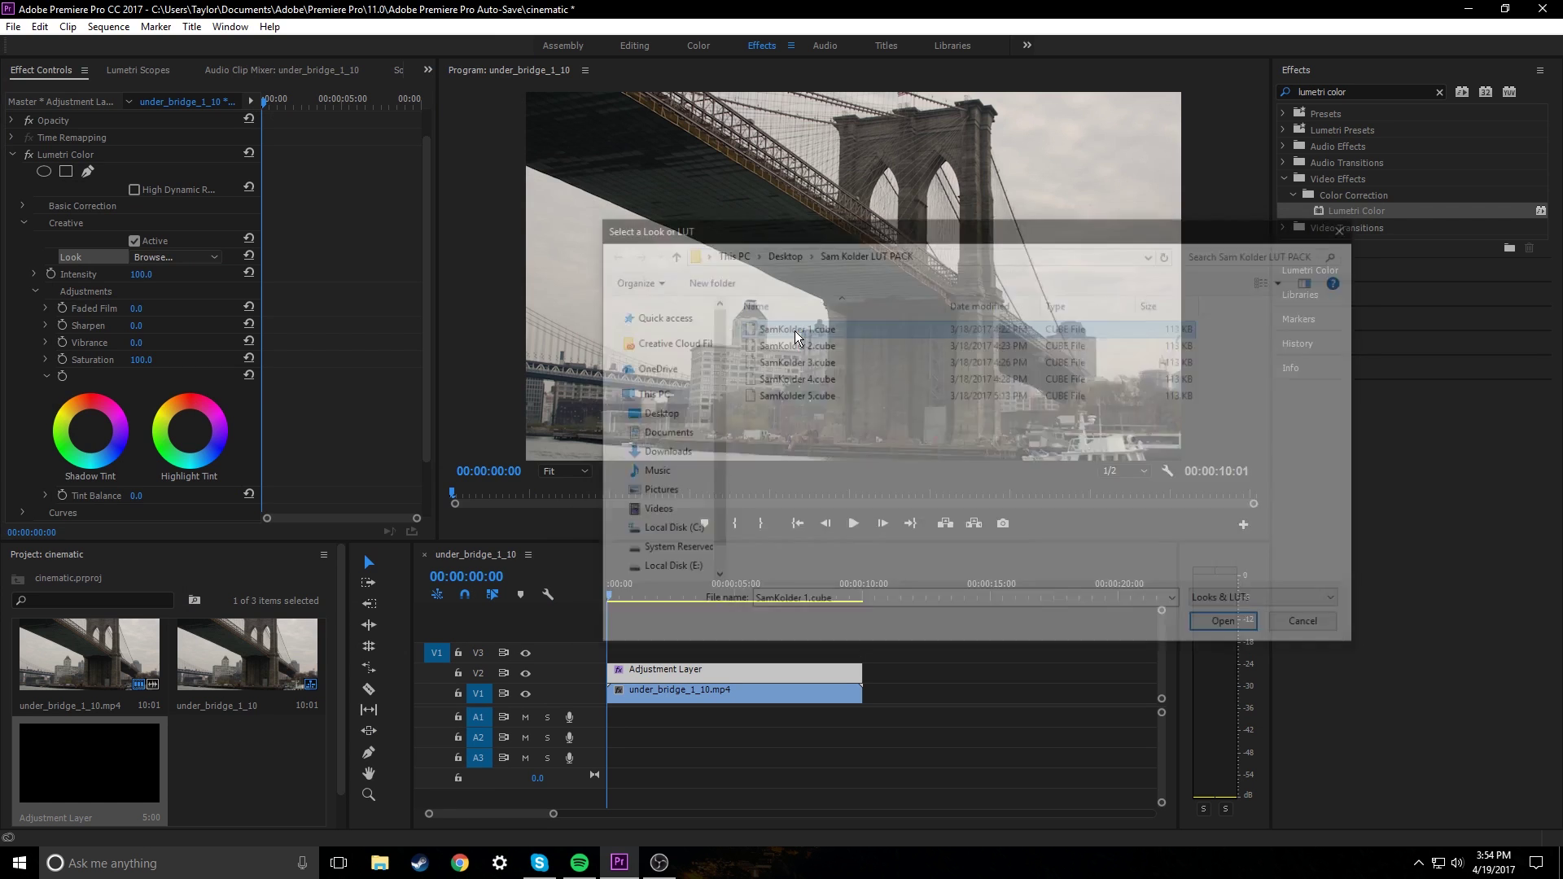
pyautogui.moveTo(632, 600)
pyautogui.mouseDown()
pyautogui.moveTo(735, 589)
pyautogui.moveTo(662, 599)
pyautogui.mouseUp()
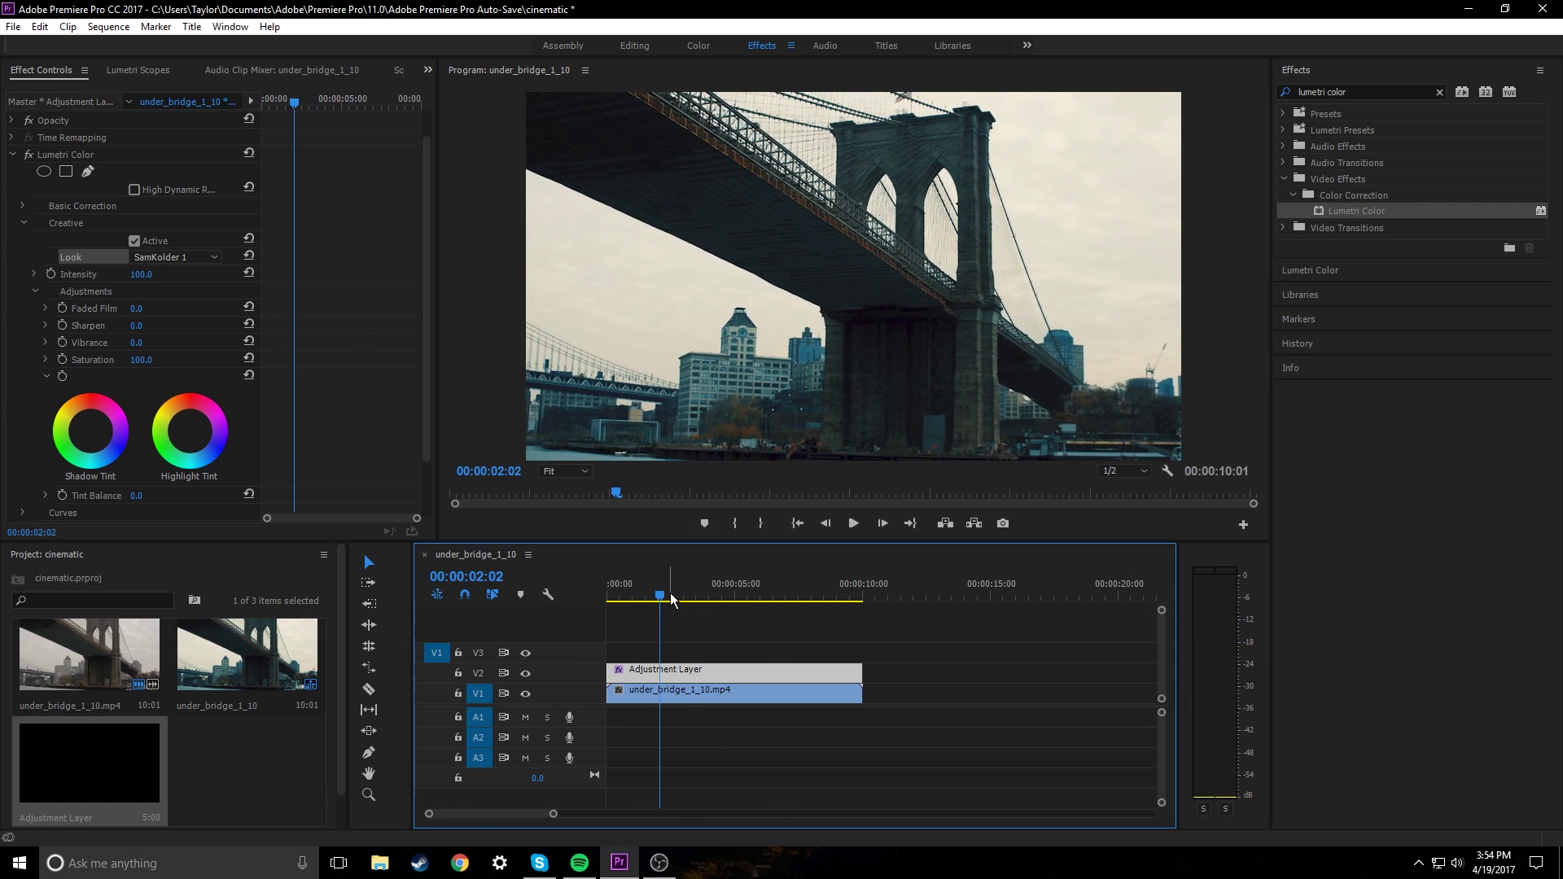
# View the monitor at 100% and set the look's Intensity to 50
pyautogui.click(565, 470)
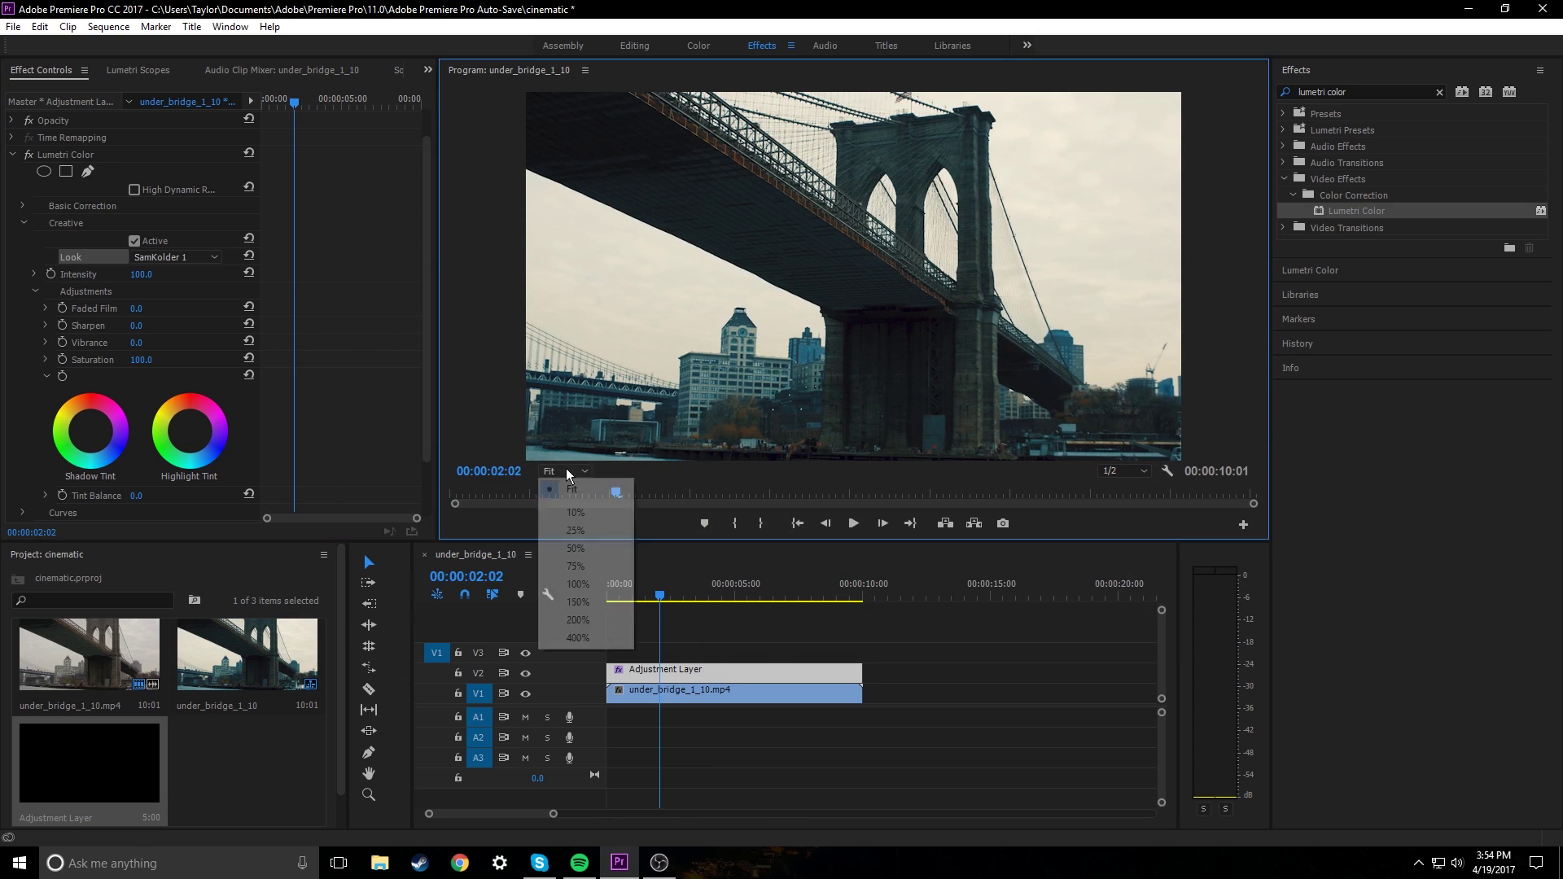
pyautogui.click(584, 581)
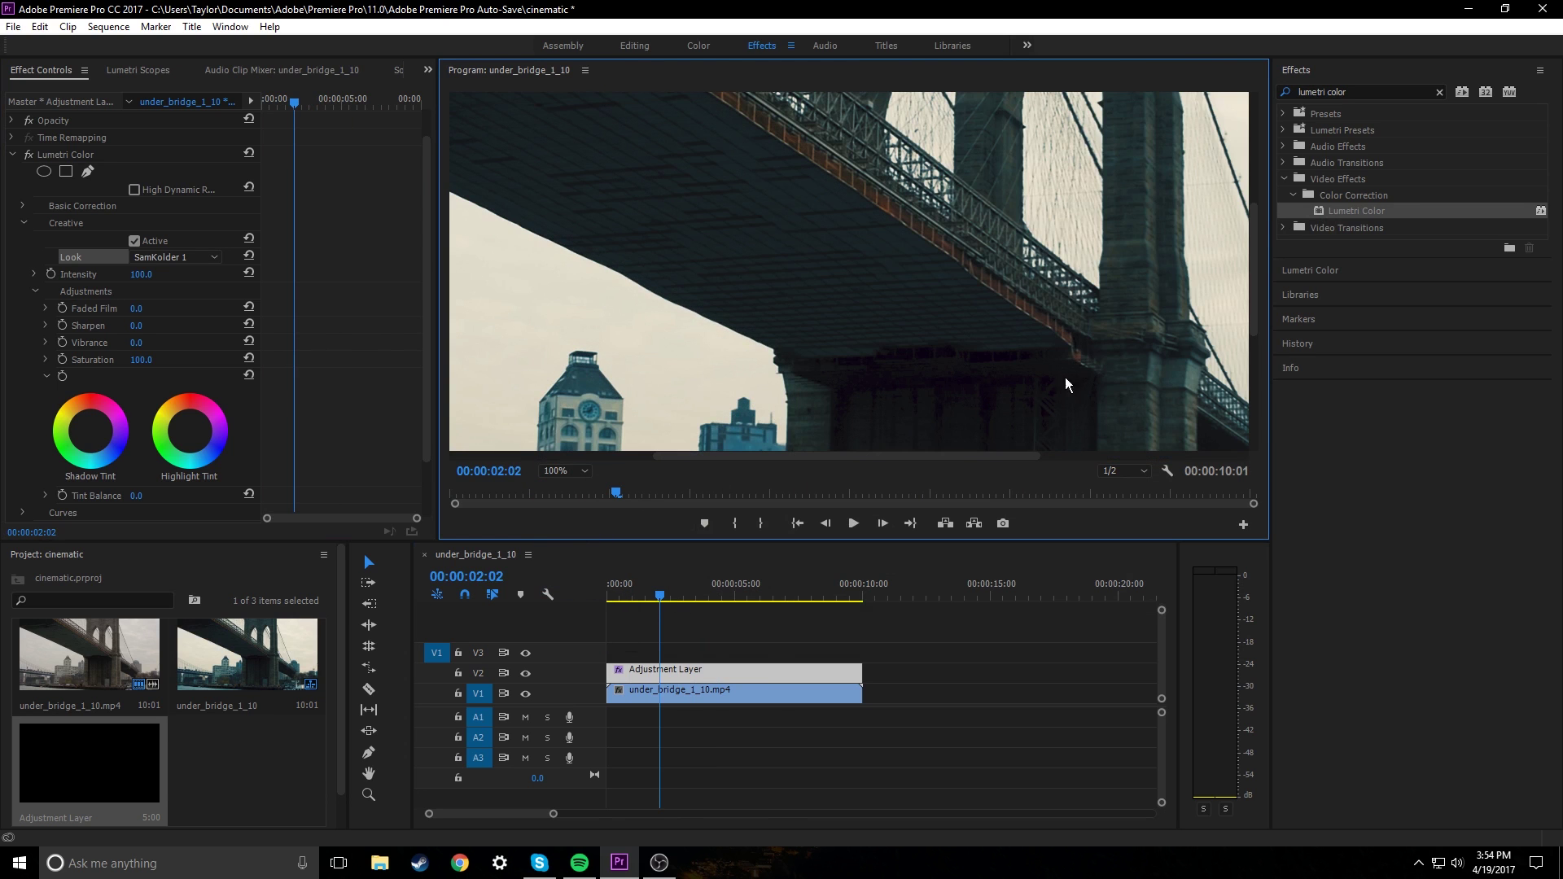
pyautogui.moveTo(141, 274)
pyautogui.mouseDown()
pyautogui.moveTo(236, 274)
pyautogui.moveTo(167, 274)
pyautogui.mouseUp()
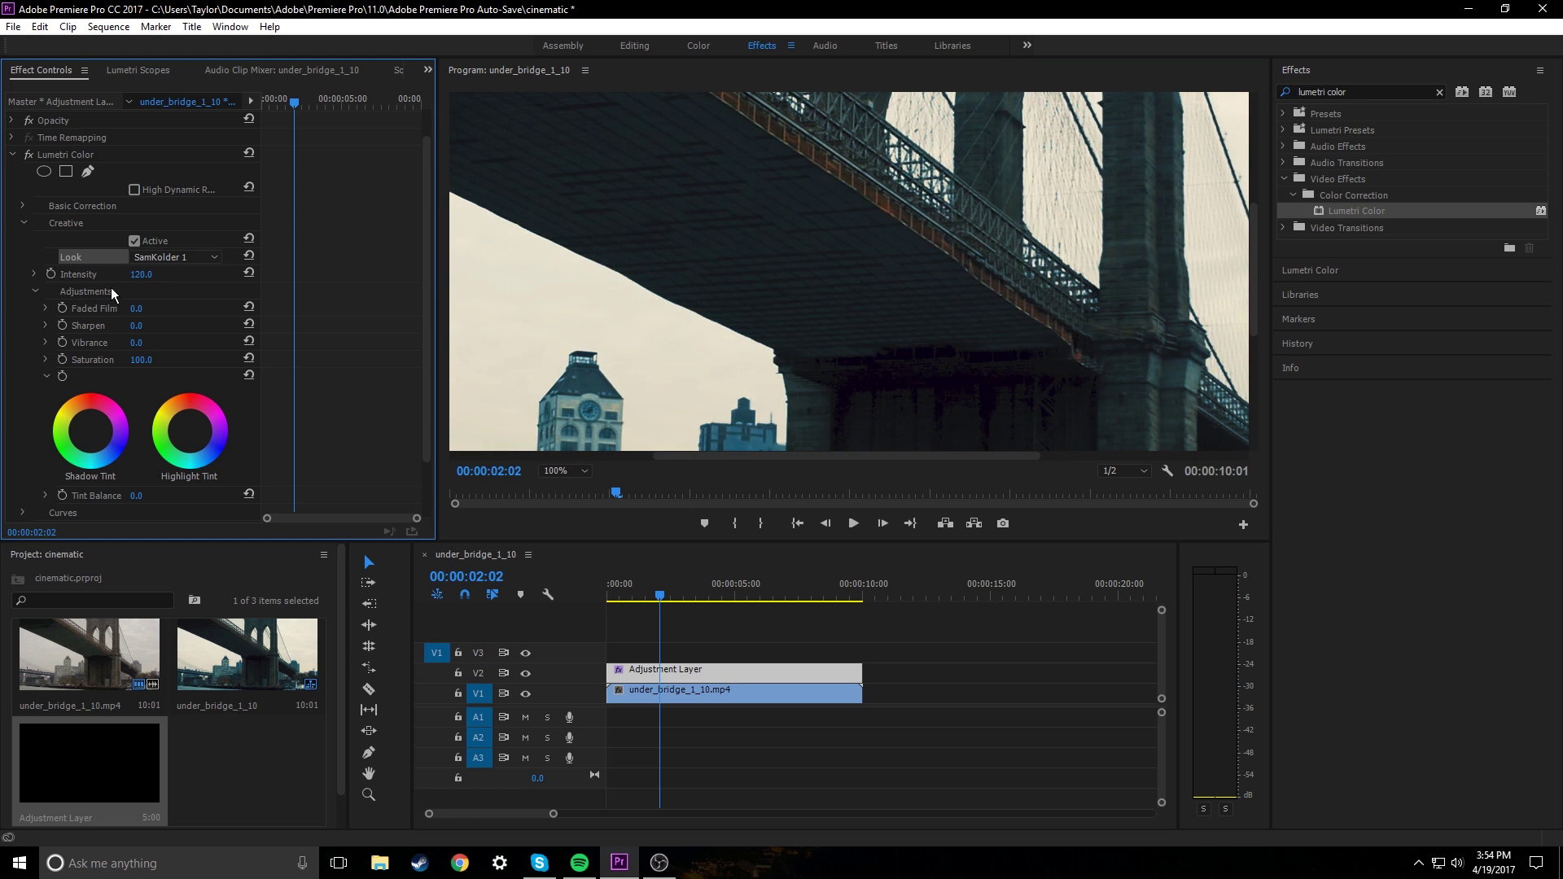
pyautogui.click(150, 273)
pyautogui.write('50')
pyautogui.press('Return')
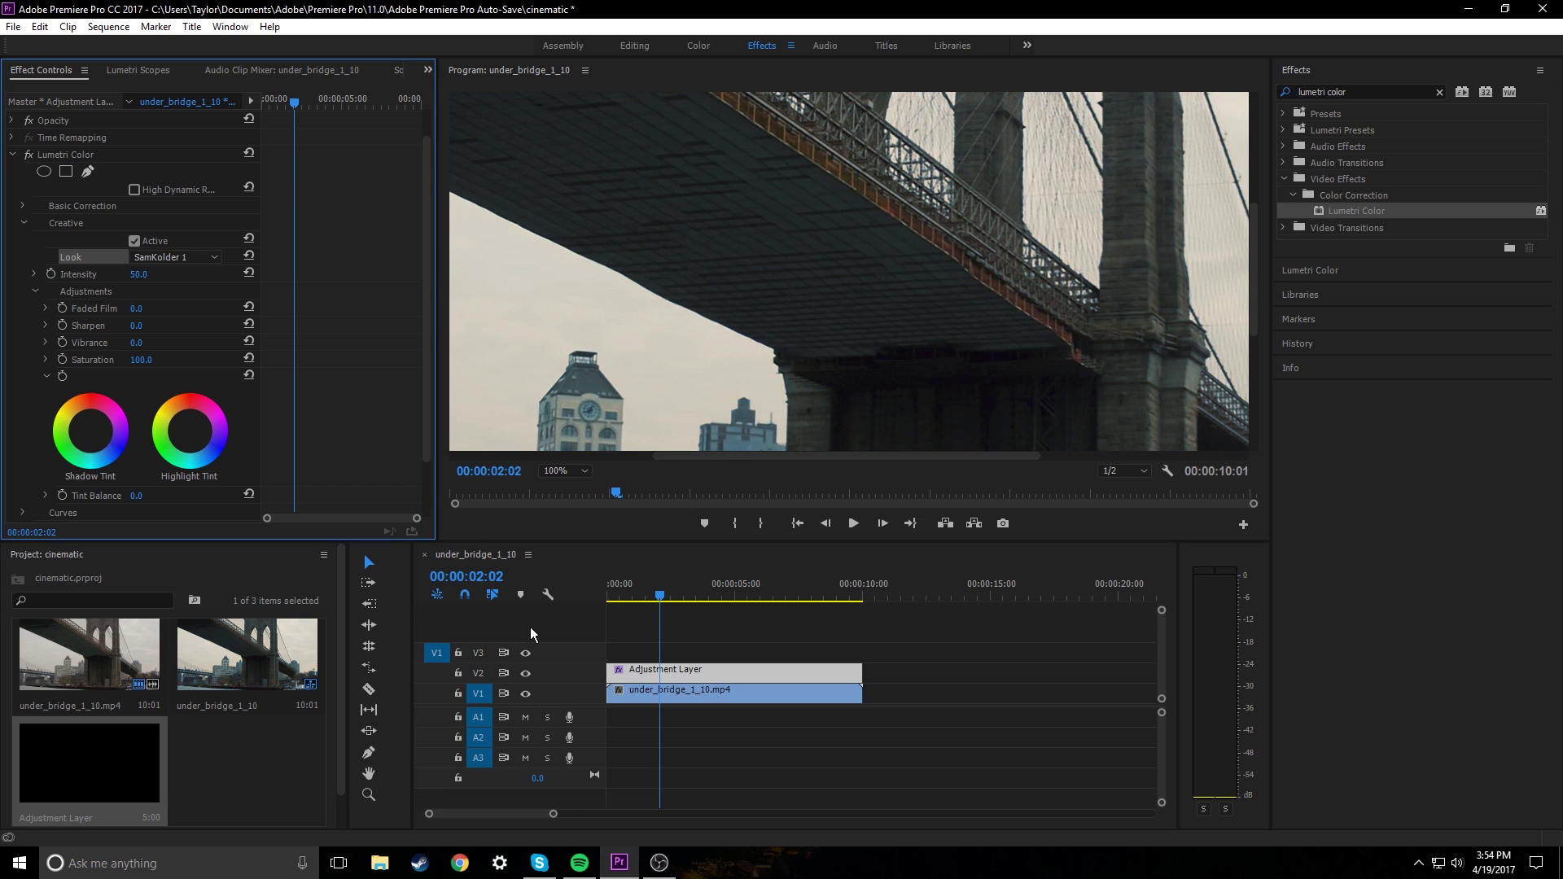
# Zoom the timeline out, return the monitor to Fit, and scrub through the graded footage
pyautogui.moveTo(557, 815); pyautogui.dragTo(602, 814)
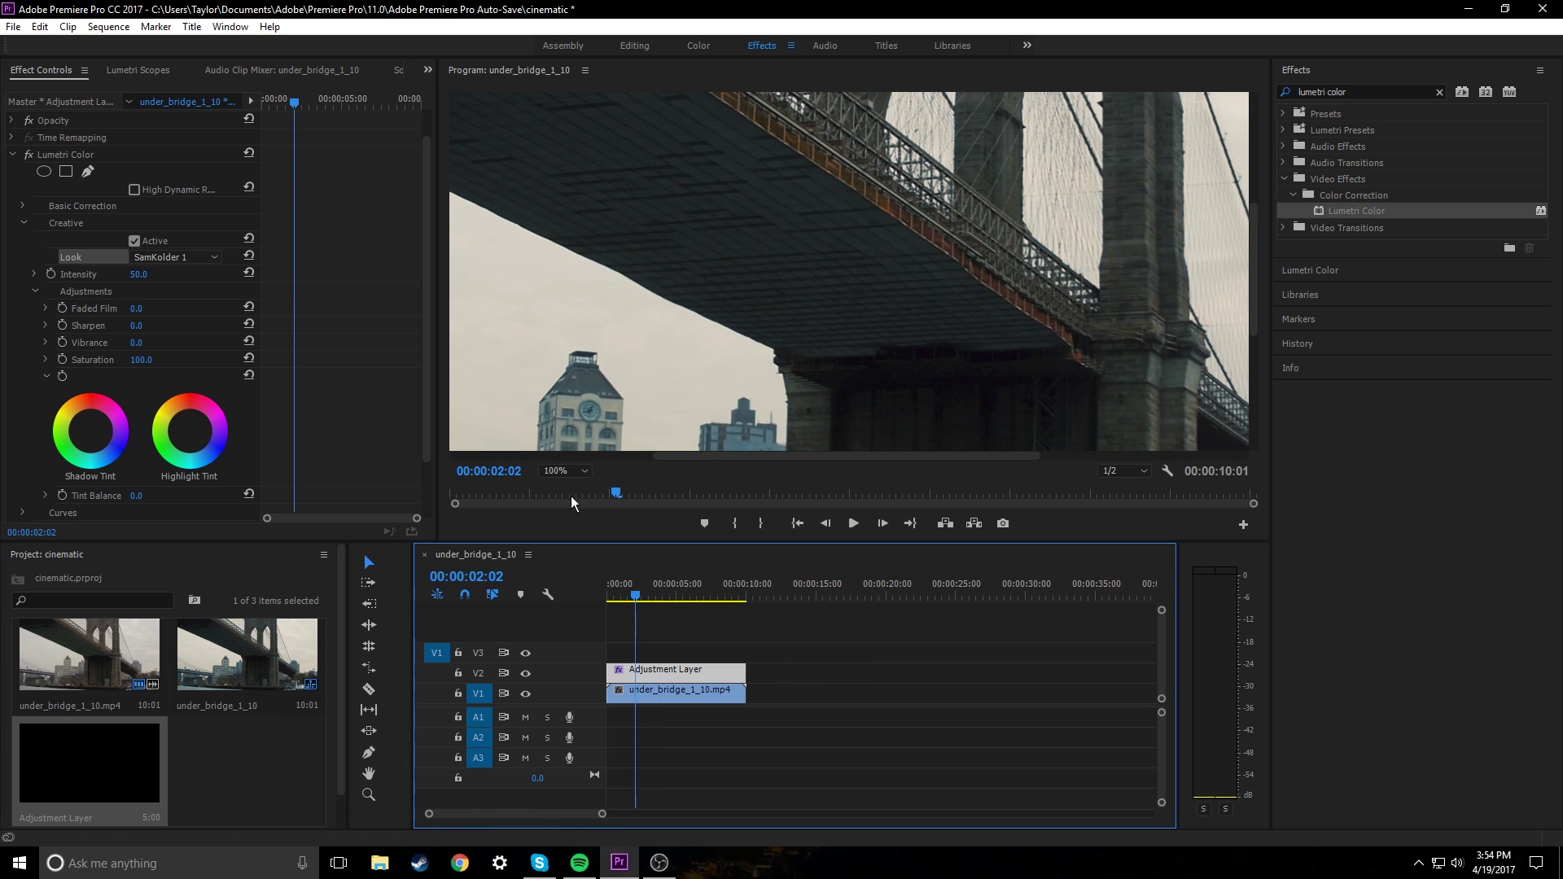
pyautogui.click(574, 469)
pyautogui.click(585, 494)
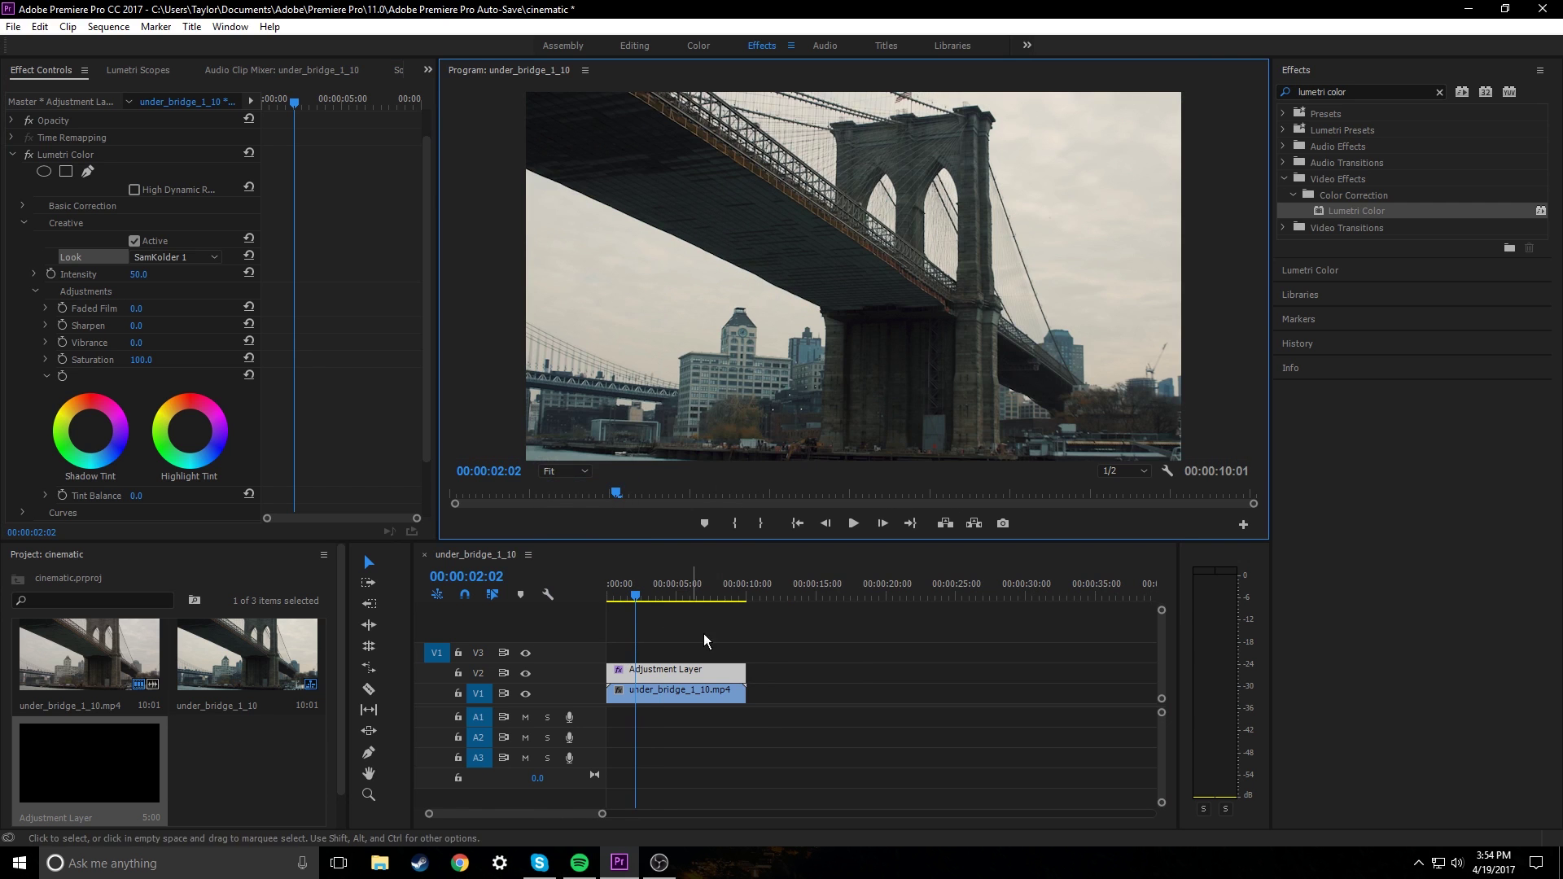
pyautogui.click(652, 597)
pyautogui.moveTo(652, 598)
pyautogui.mouseDown()
pyautogui.moveTo(604, 594)
pyautogui.moveTo(720, 578)
pyautogui.moveTo(642, 603)
pyautogui.mouseUp()
# Drag a second Adjustment Layer onto V3 at the sequence start
pyautogui.click(783, 643)
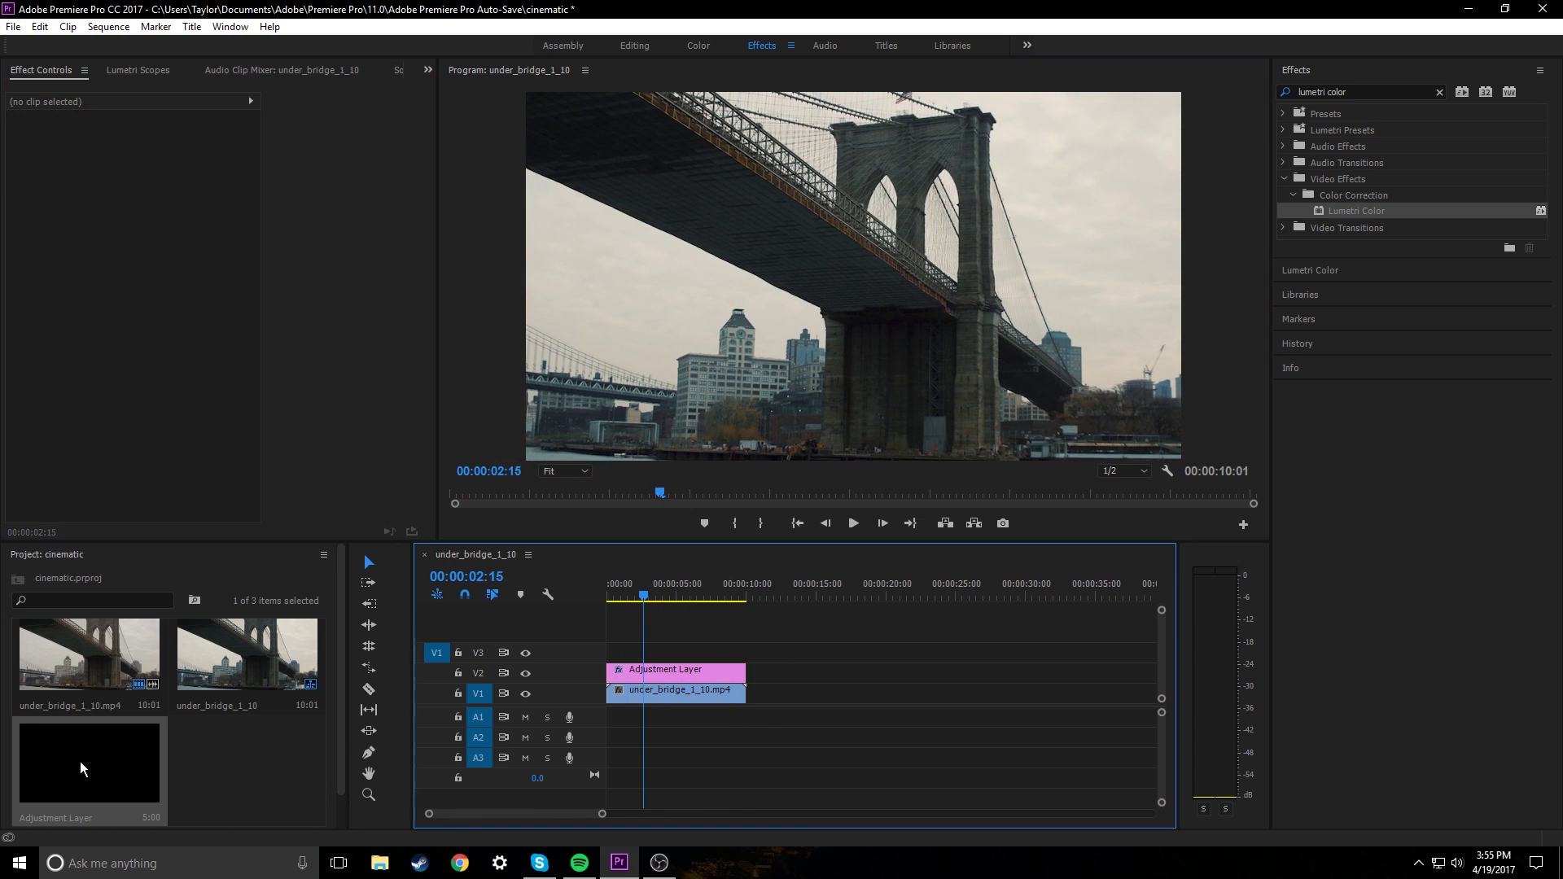
pyautogui.moveTo(80, 761); pyautogui.dragTo(746, 650)
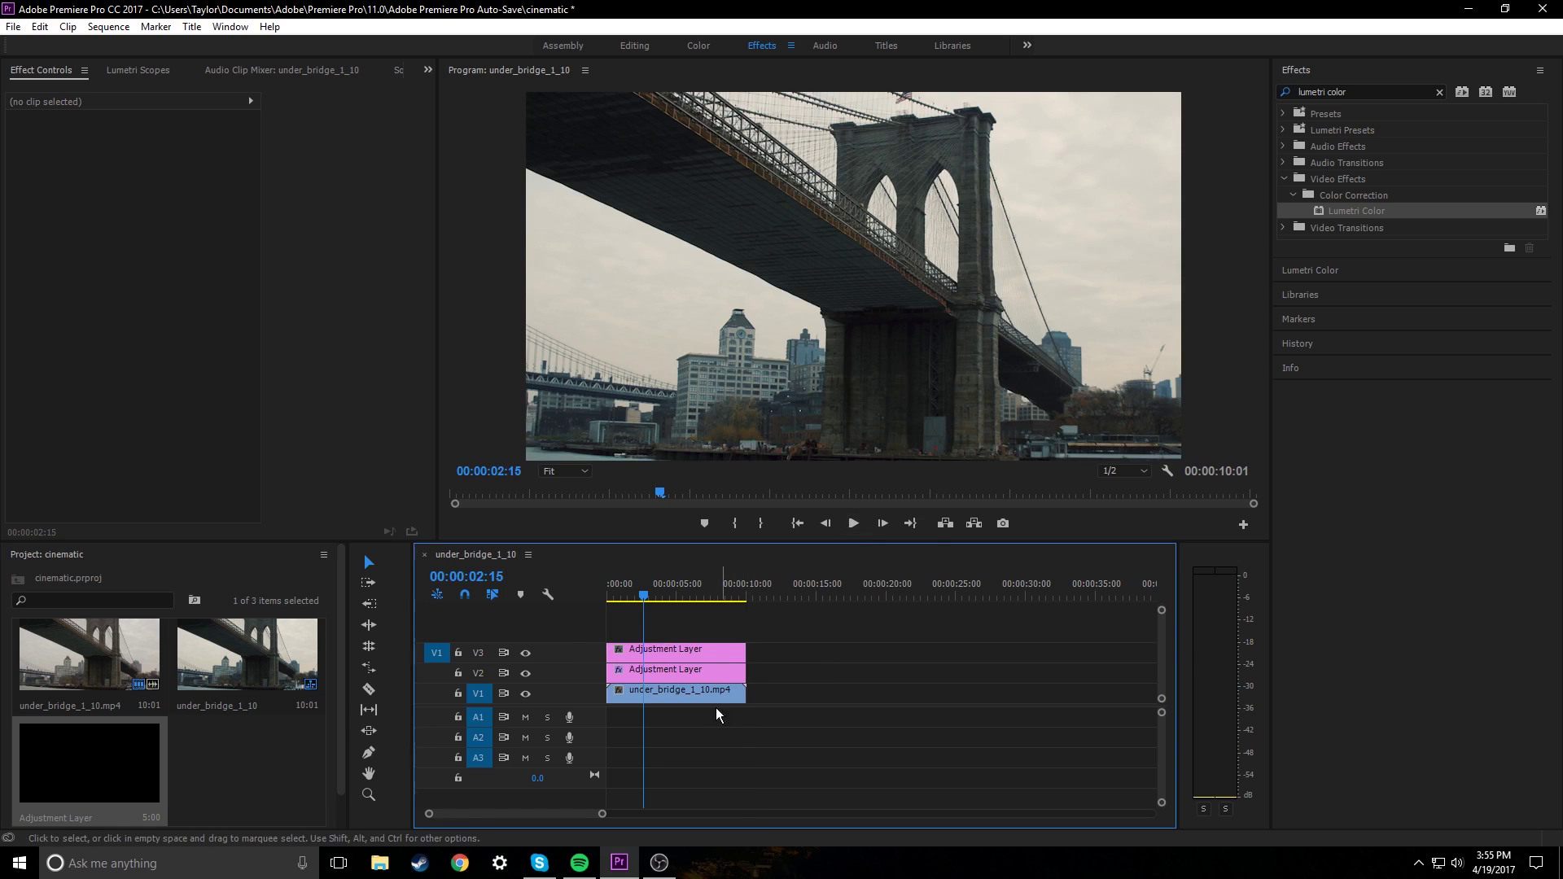
# Search for 'crop' and apply the Crop effect to the V3 adjustment layer, then preview from the start
pyautogui.click(1370, 97)
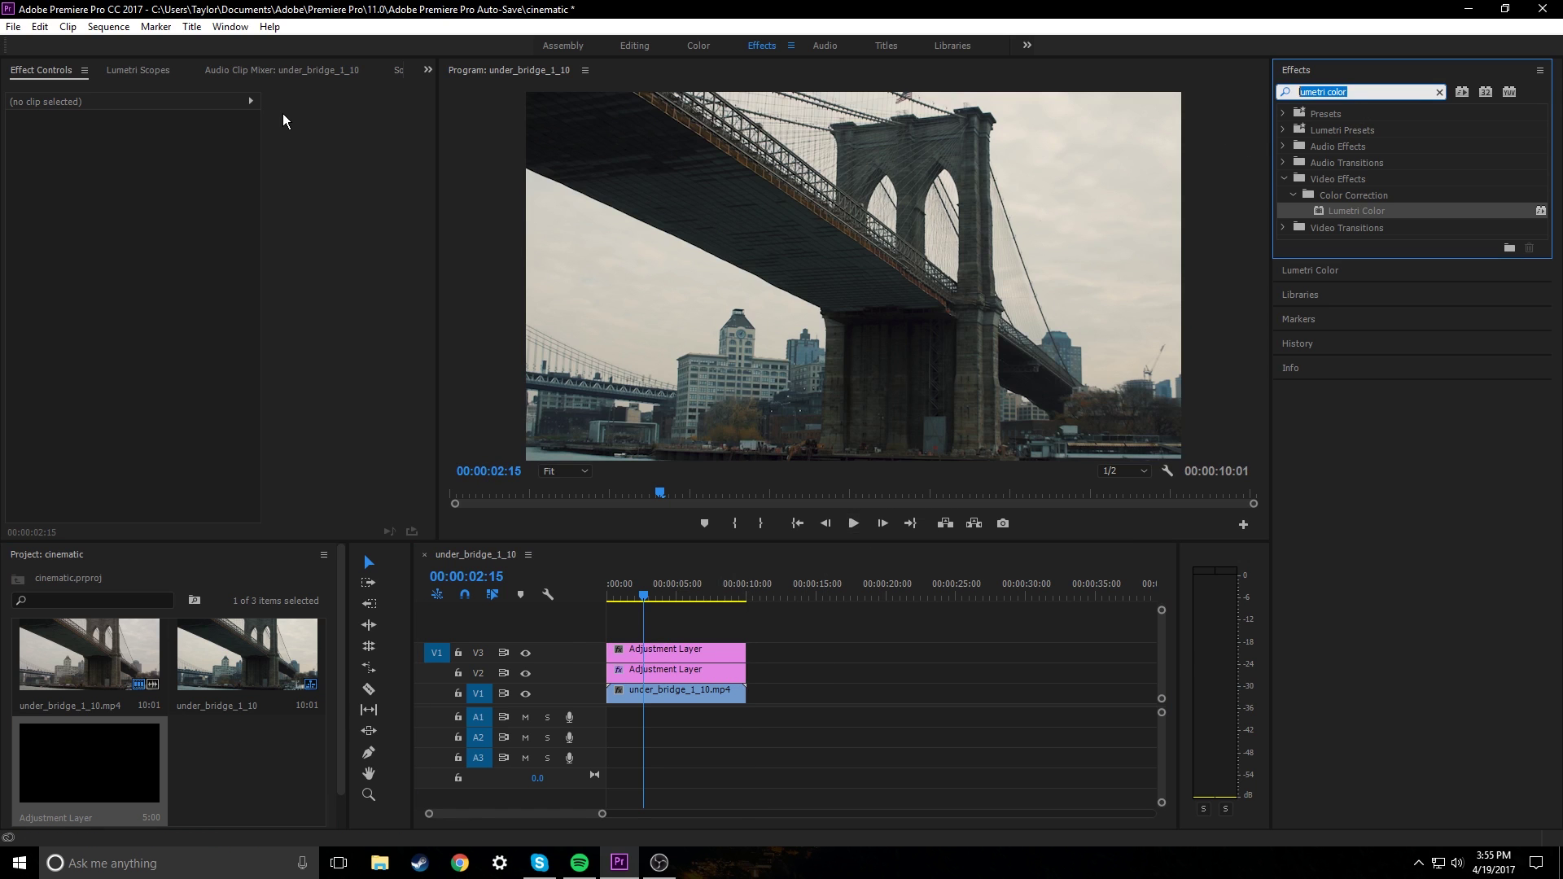
pyautogui.write('crop')
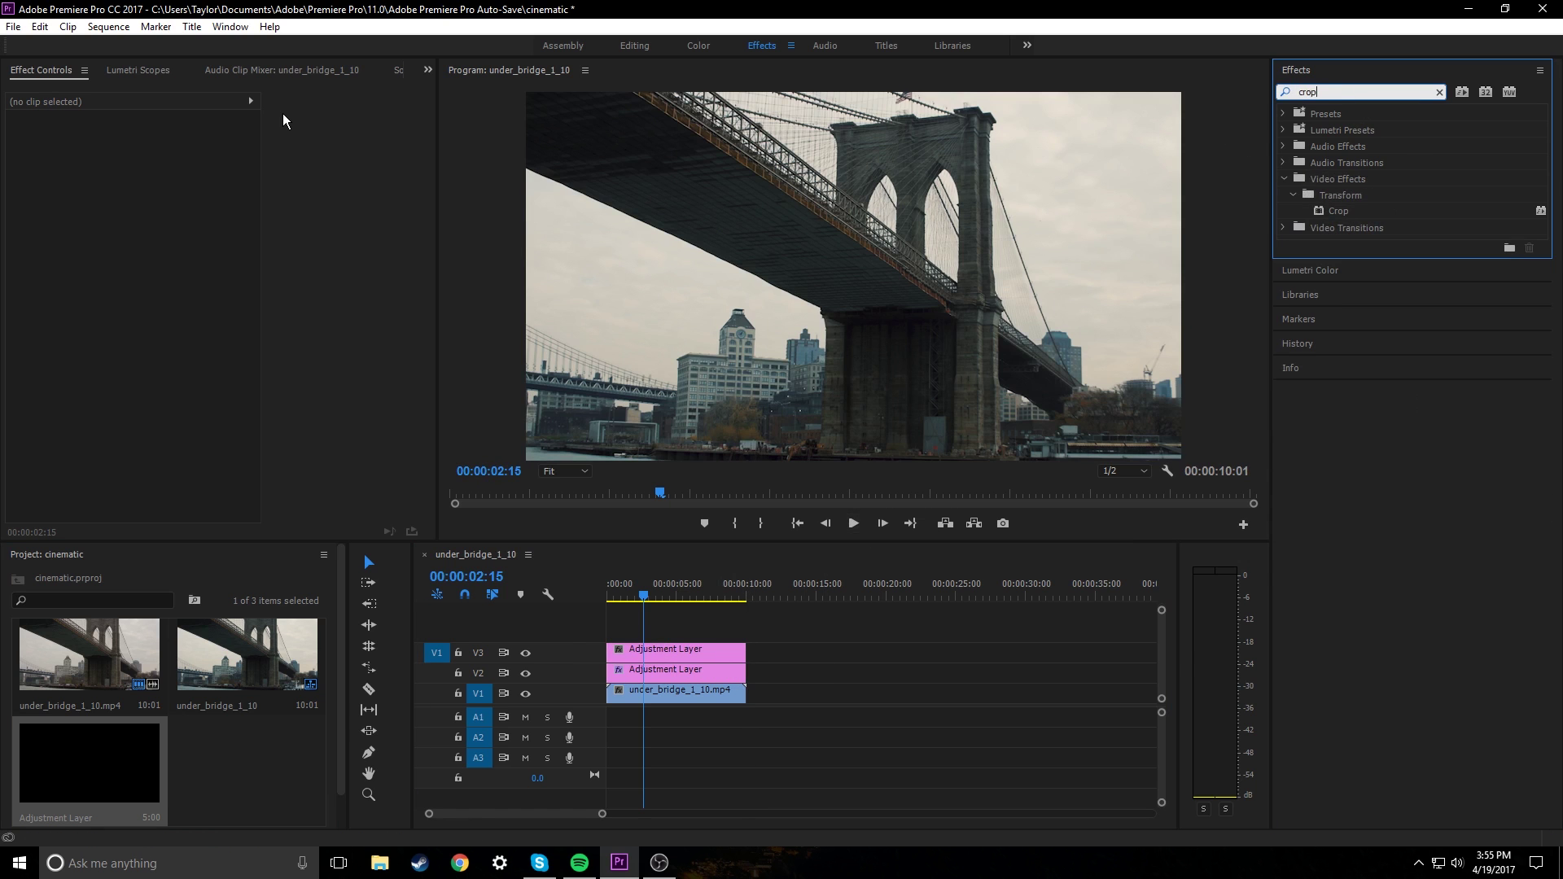
pyautogui.moveTo(1360, 212); pyautogui.dragTo(701, 653)
pyautogui.moveTo(301, 102); pyautogui.dragTo(252, 103)
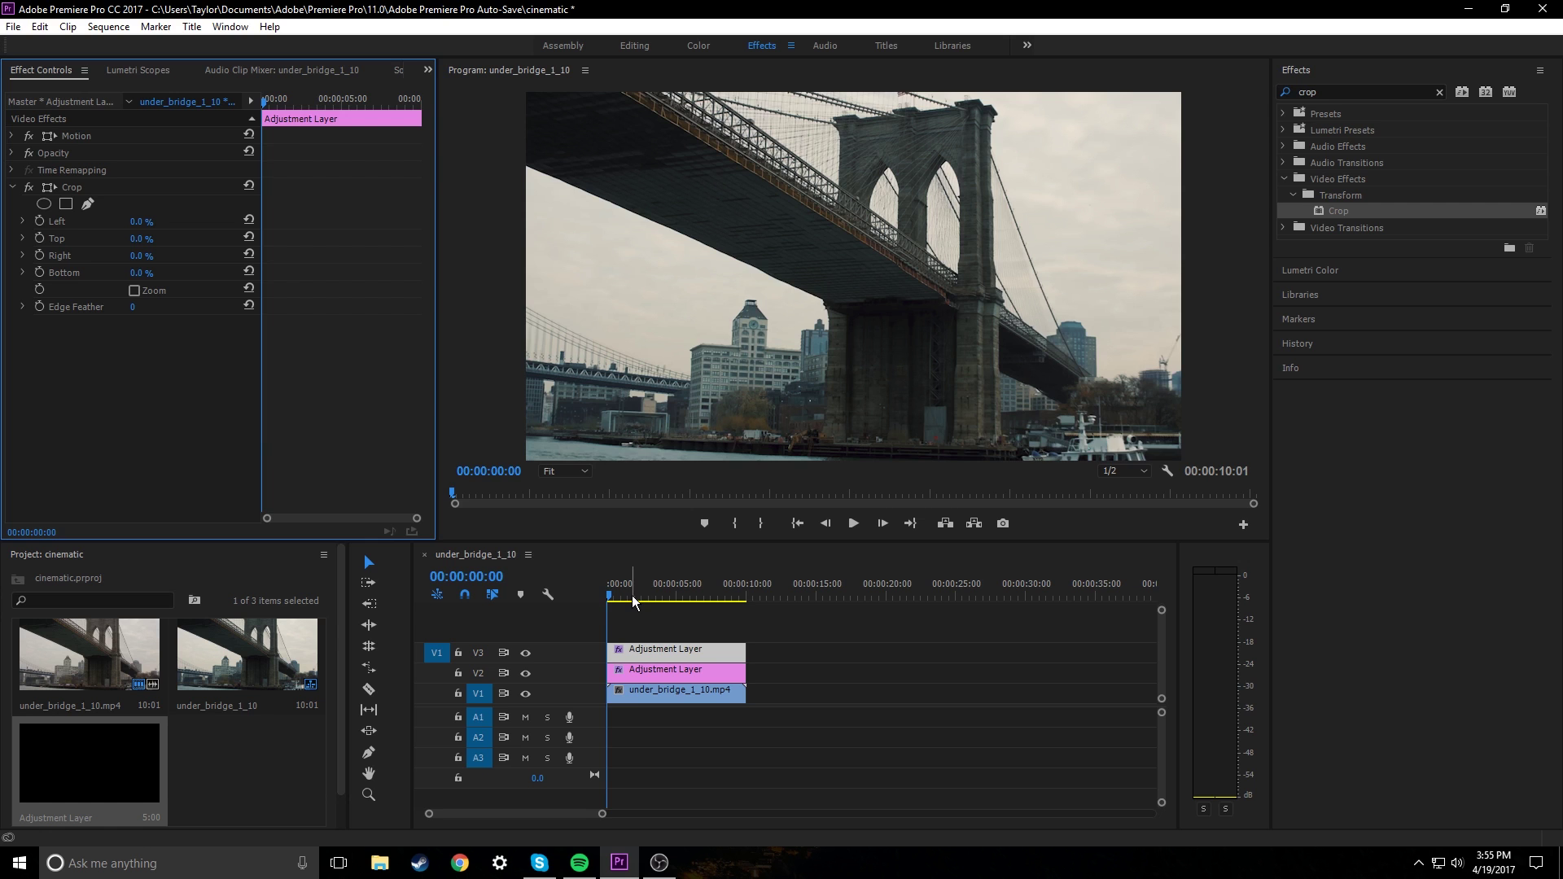
pyautogui.moveTo(634, 602); pyautogui.dragTo(579, 585)
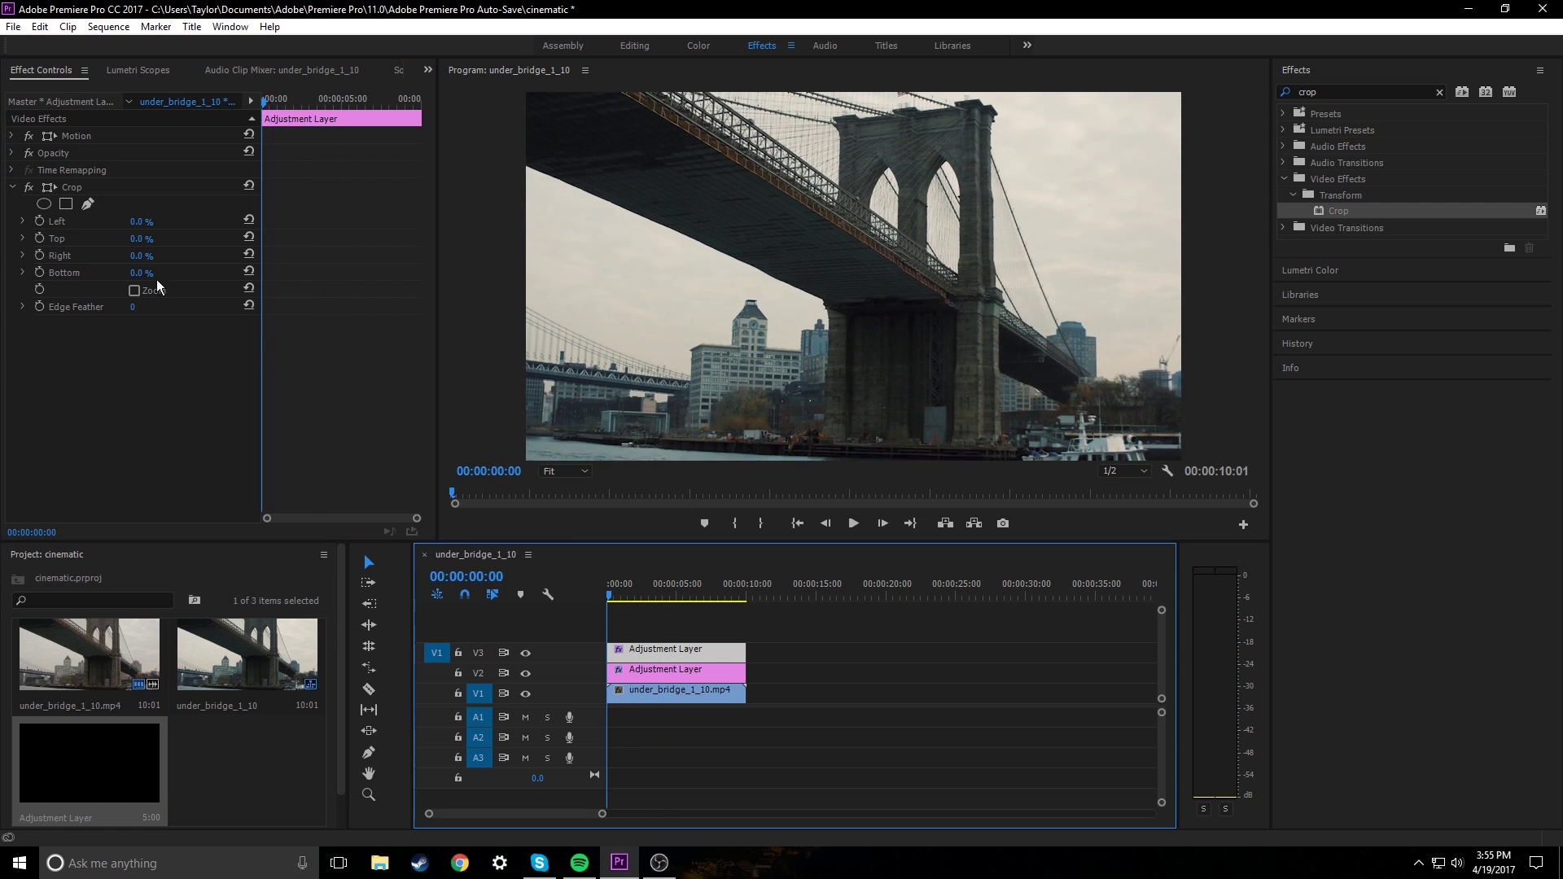
# Set Crop Top and Bottom to 10% and preview the letterbox bars
pyautogui.click(141, 240)
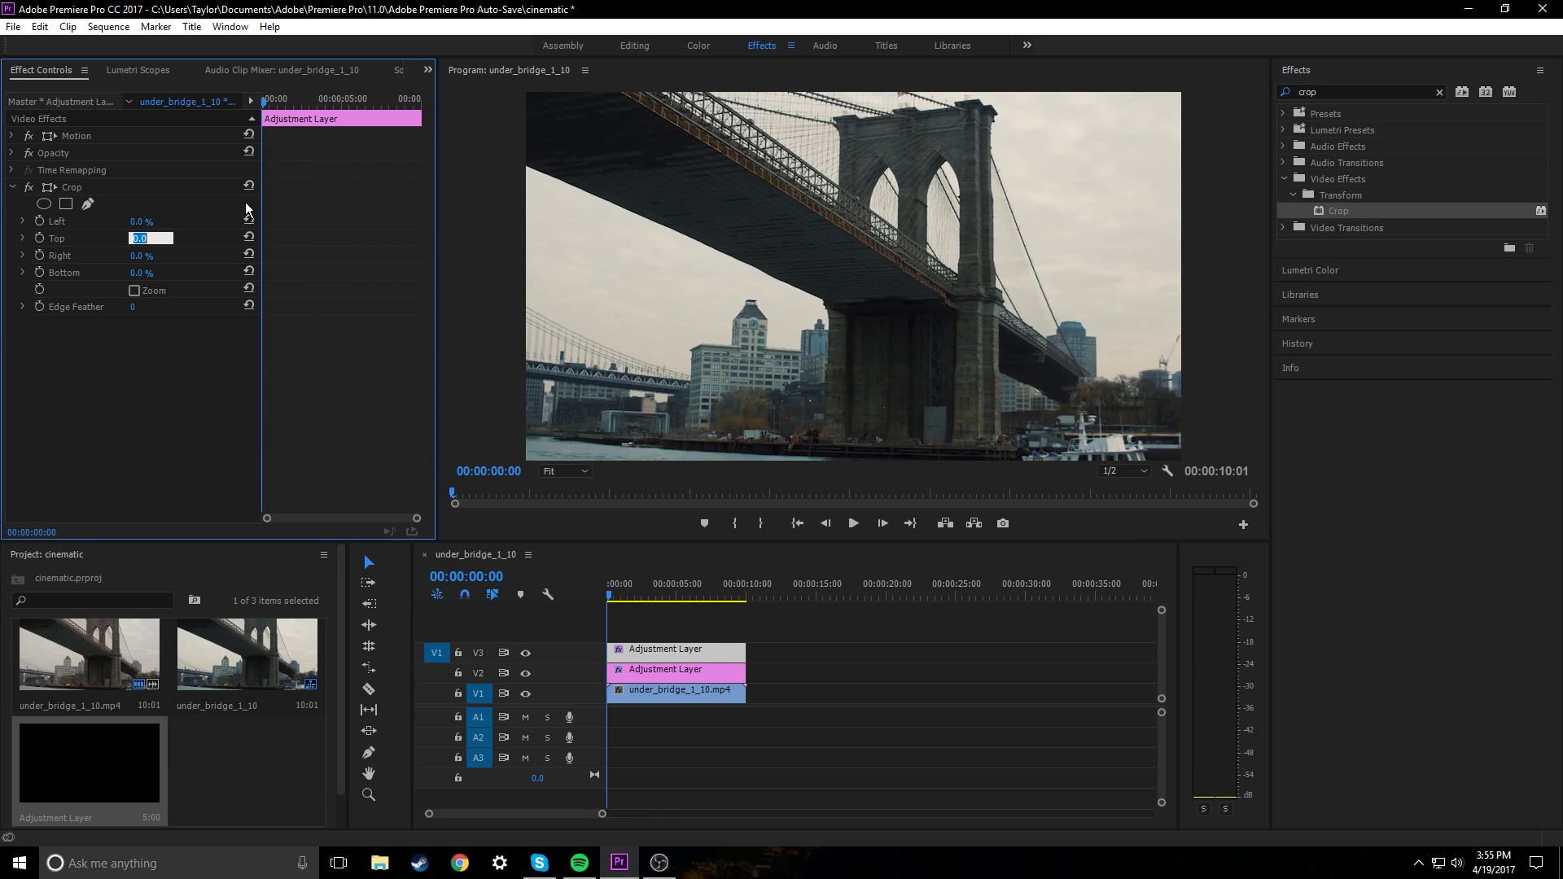
pyautogui.write('10')
pyautogui.press('Return')
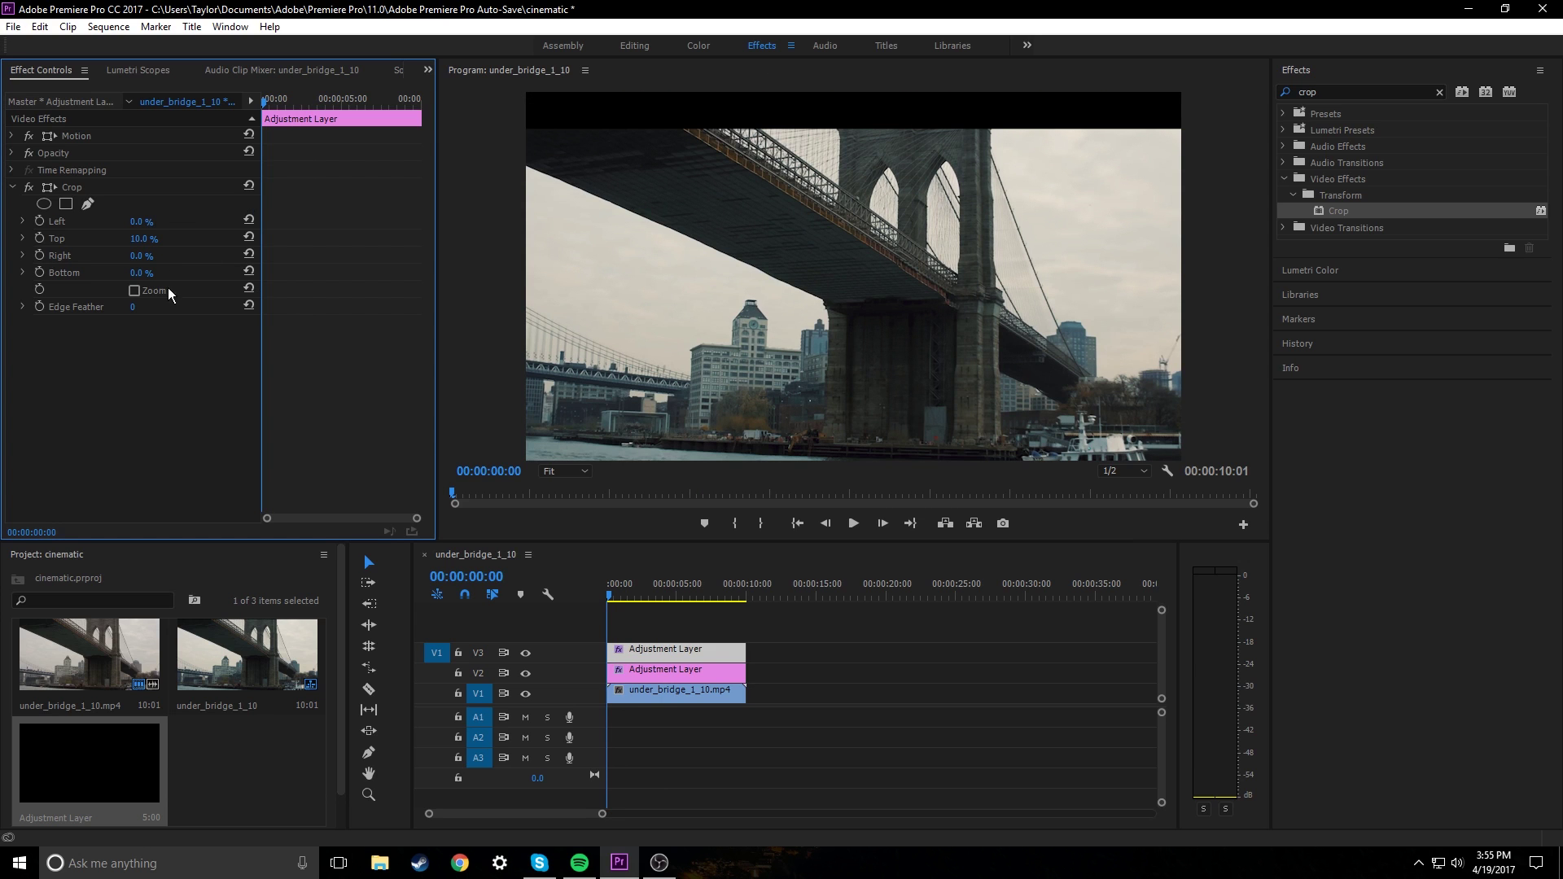
pyautogui.click(142, 274)
pyautogui.write('10')
pyautogui.press('Return')
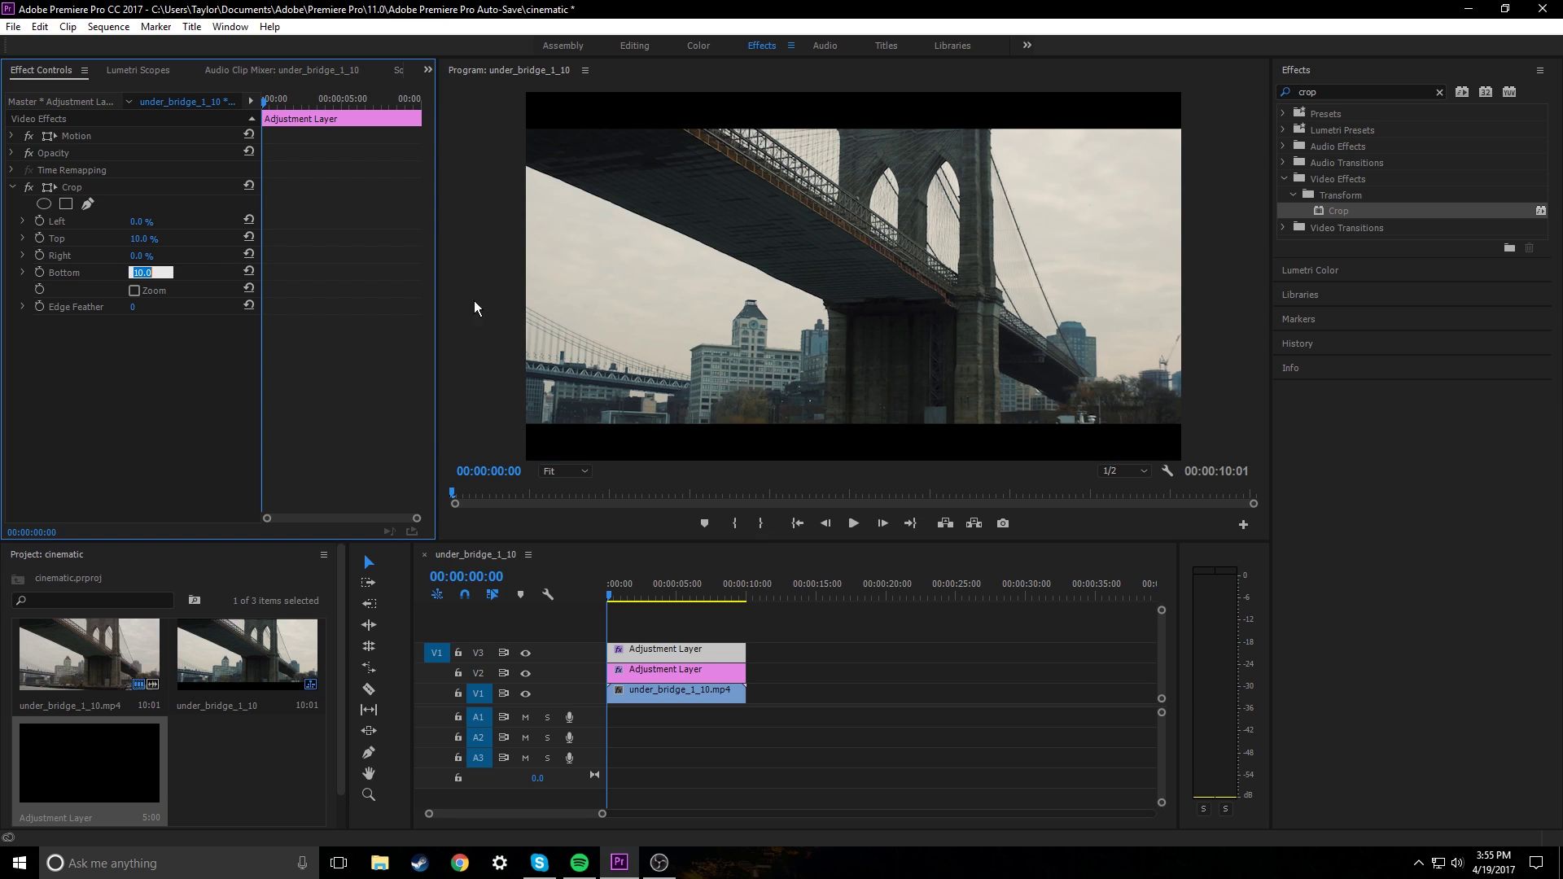
pyautogui.click(809, 676)
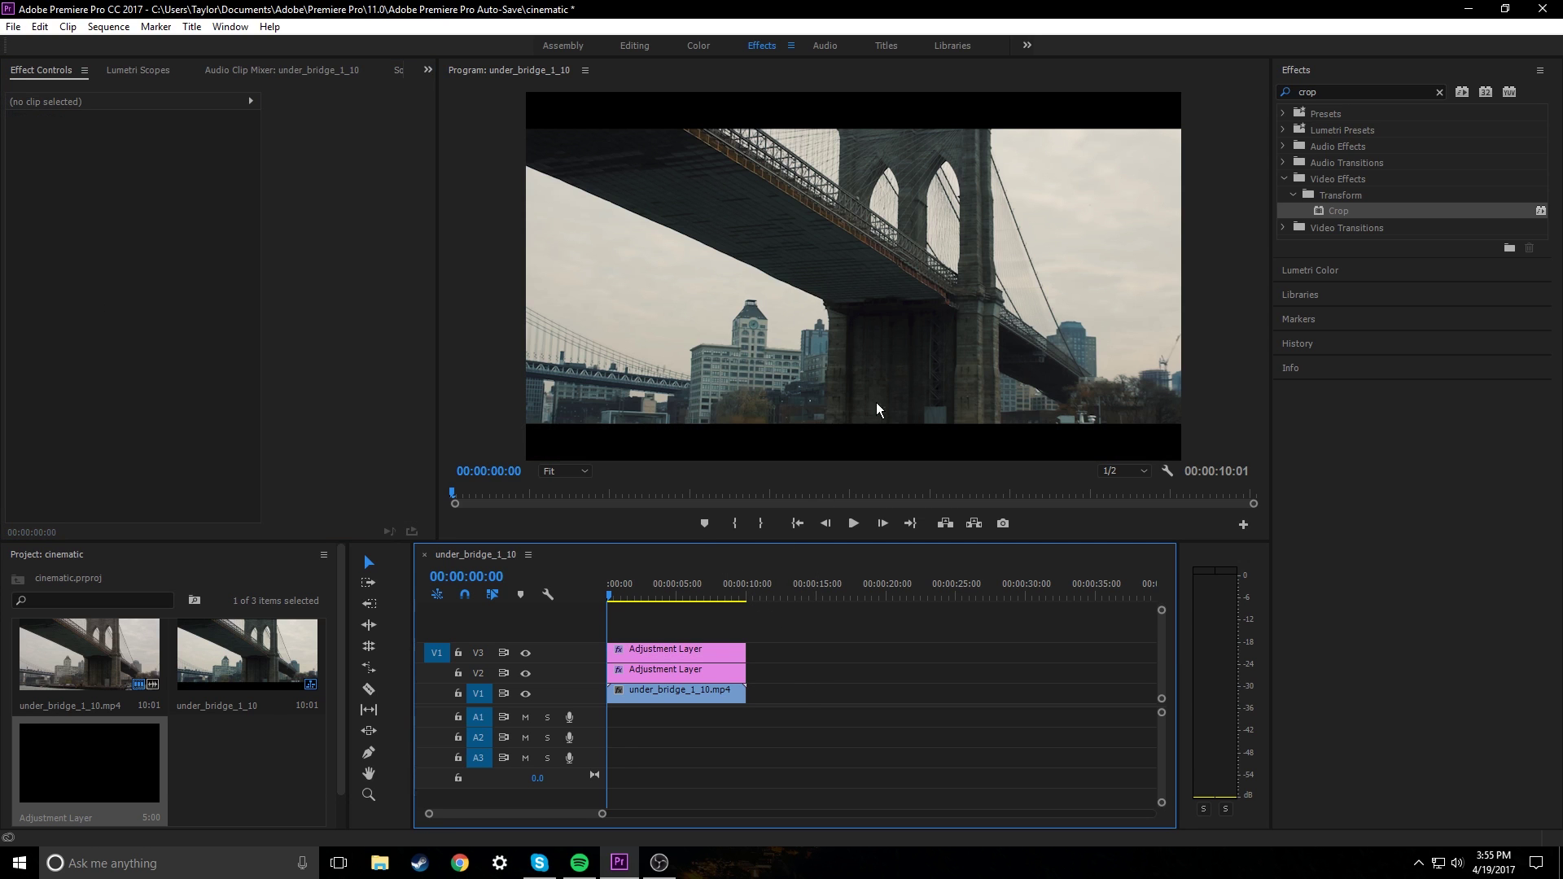
pyautogui.moveTo(618, 577); pyautogui.dragTo(521, 627)
# Try thicker bars with Crop Top and Bottom at 12%
pyautogui.click(698, 653)
pyautogui.click(142, 272)
pyautogui.write('12')
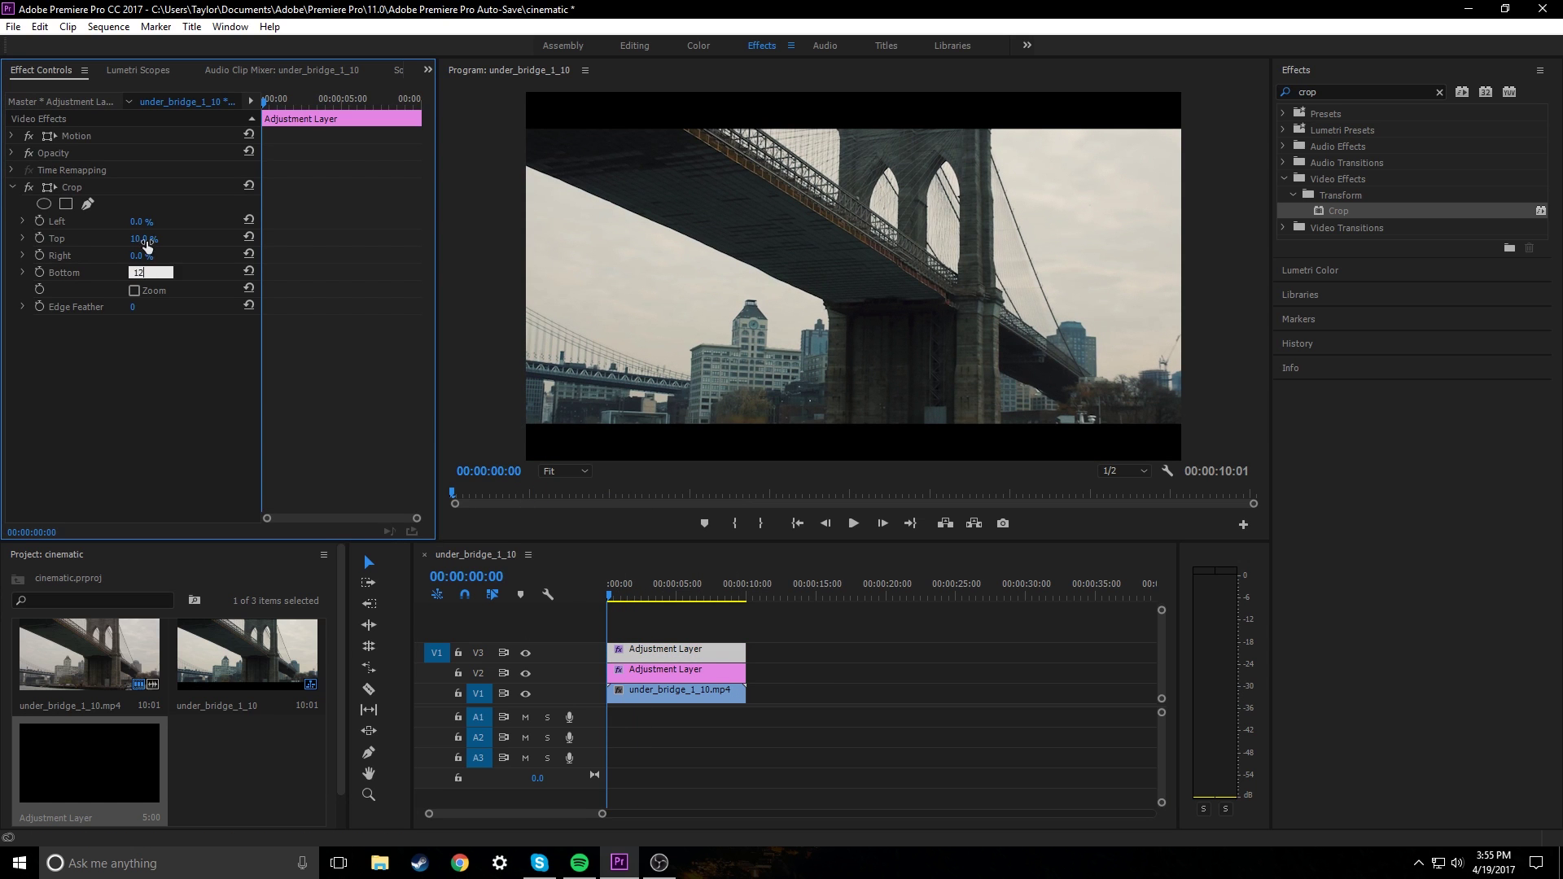
pyautogui.click(143, 239)
pyautogui.write('12')
pyautogui.click(835, 671)
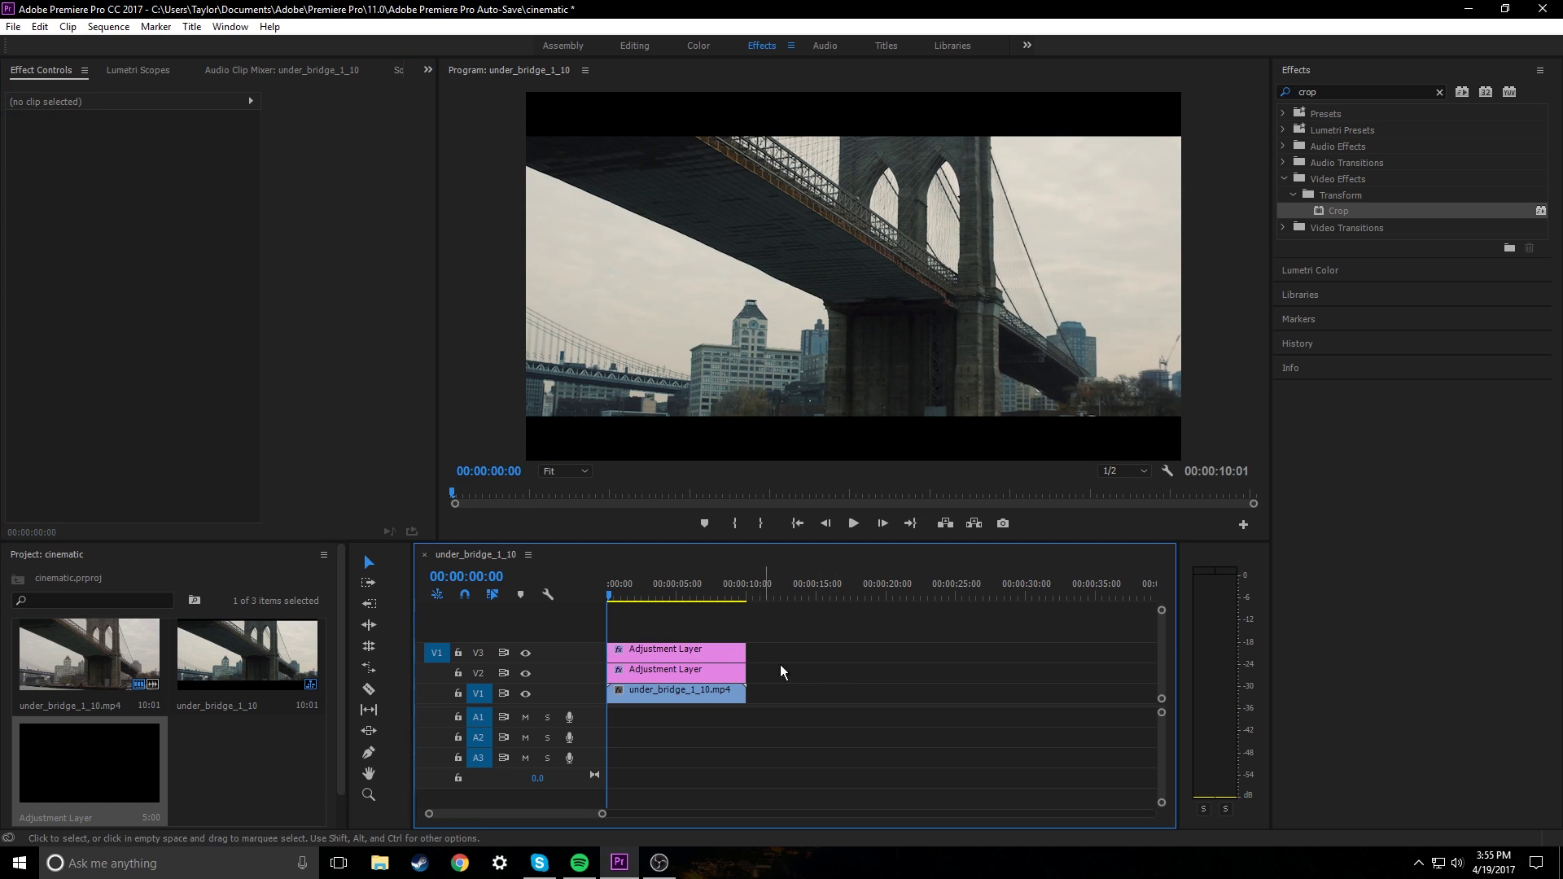
# Restore Crop Top and Bottom to 10% and preview the first few seconds
pyautogui.click(697, 652)
pyautogui.click(144, 238)
pyautogui.write('1')
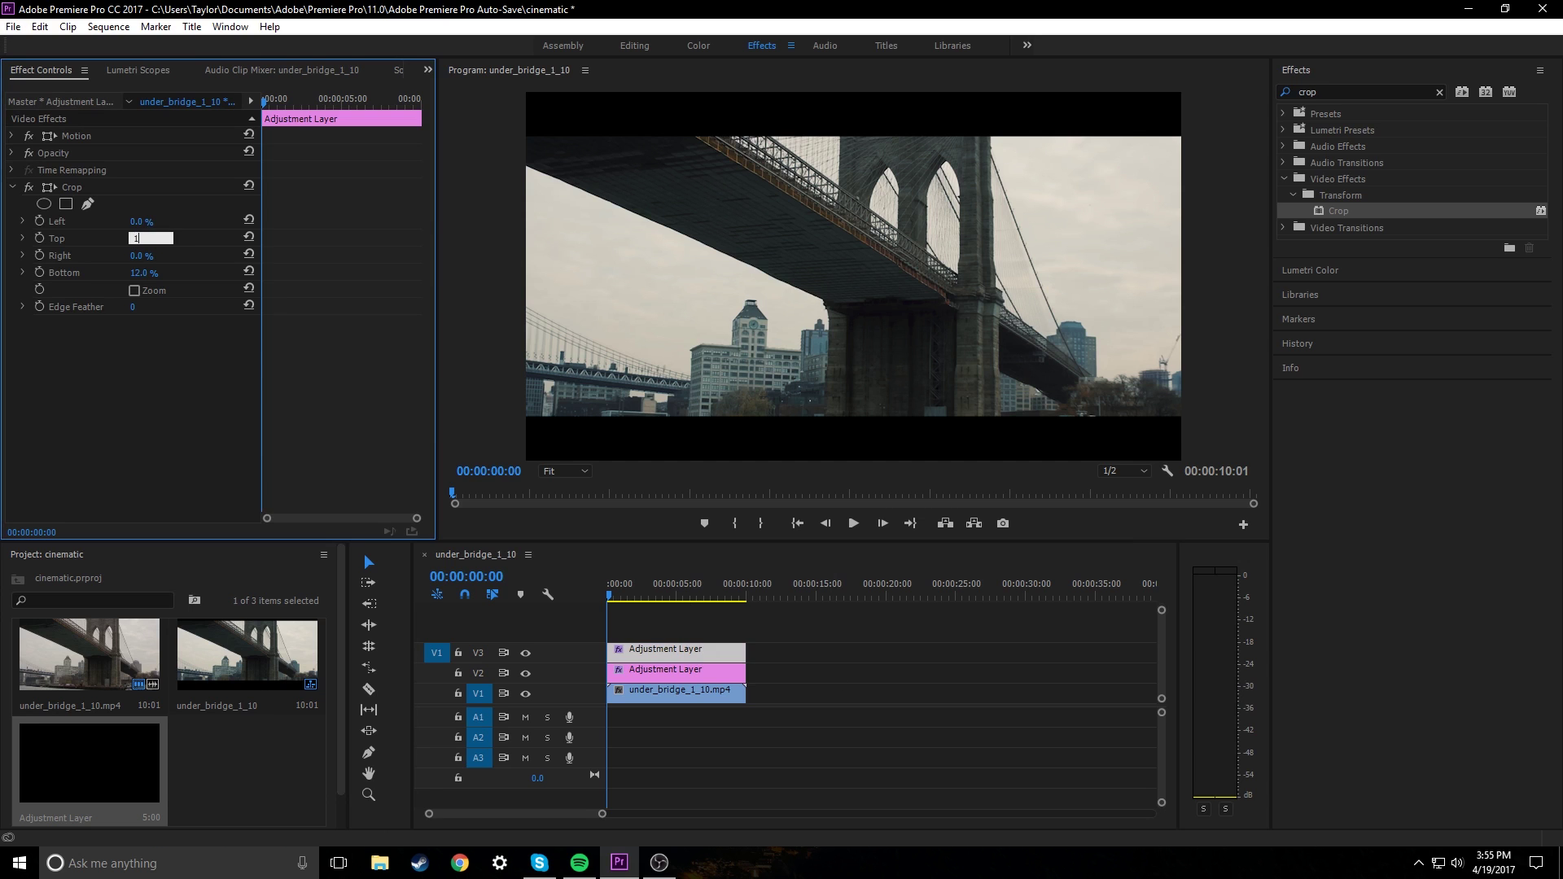
pyautogui.write('0')
pyautogui.click(142, 272)
pyautogui.write('1')
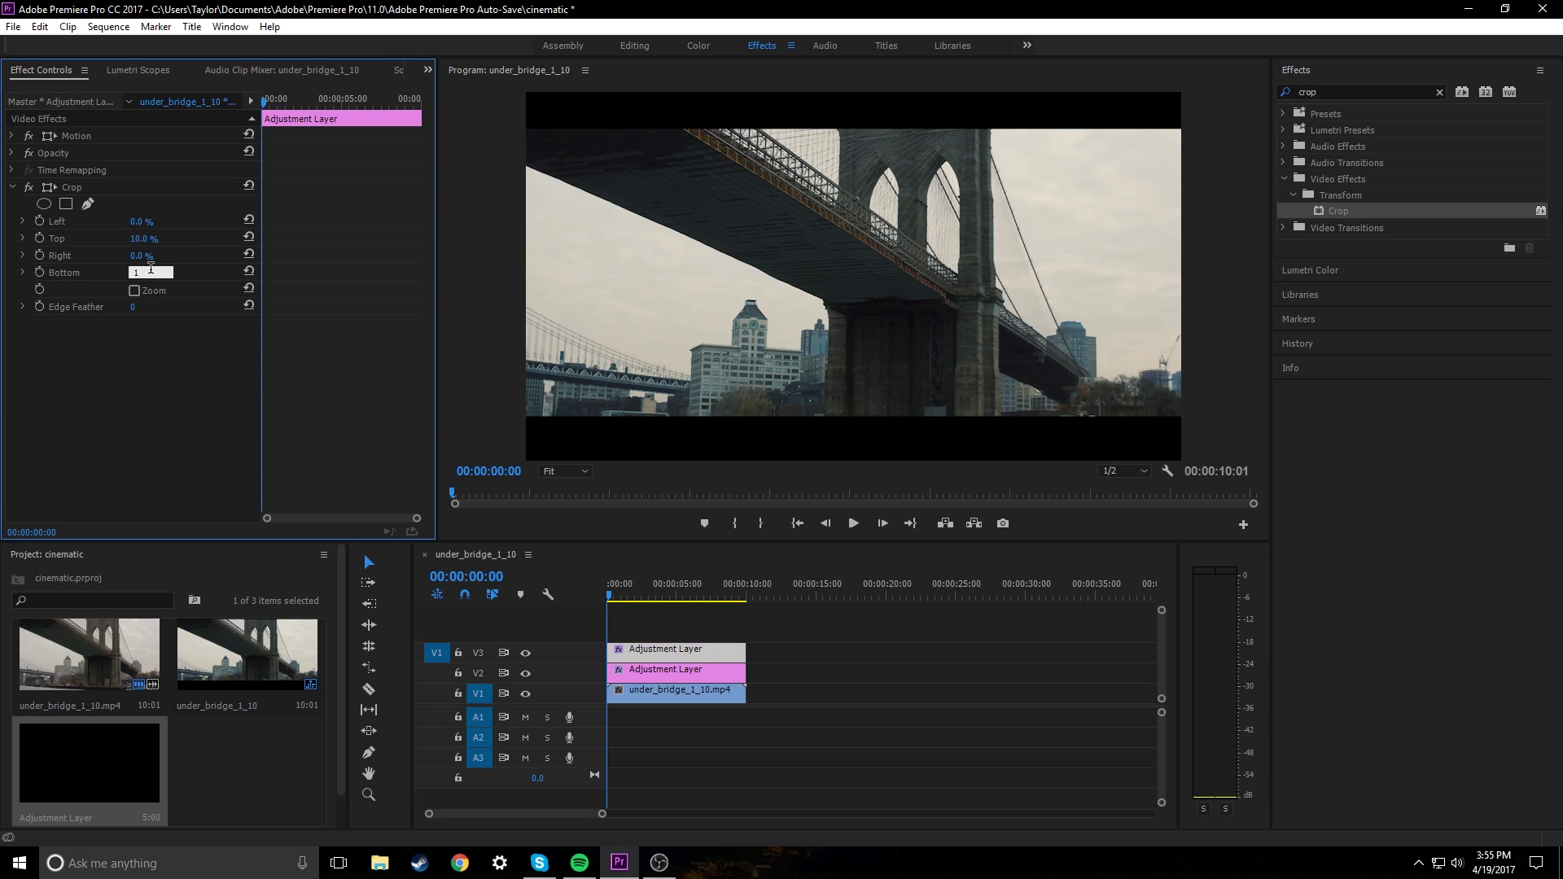
pyautogui.write('0')
pyautogui.press('Return')
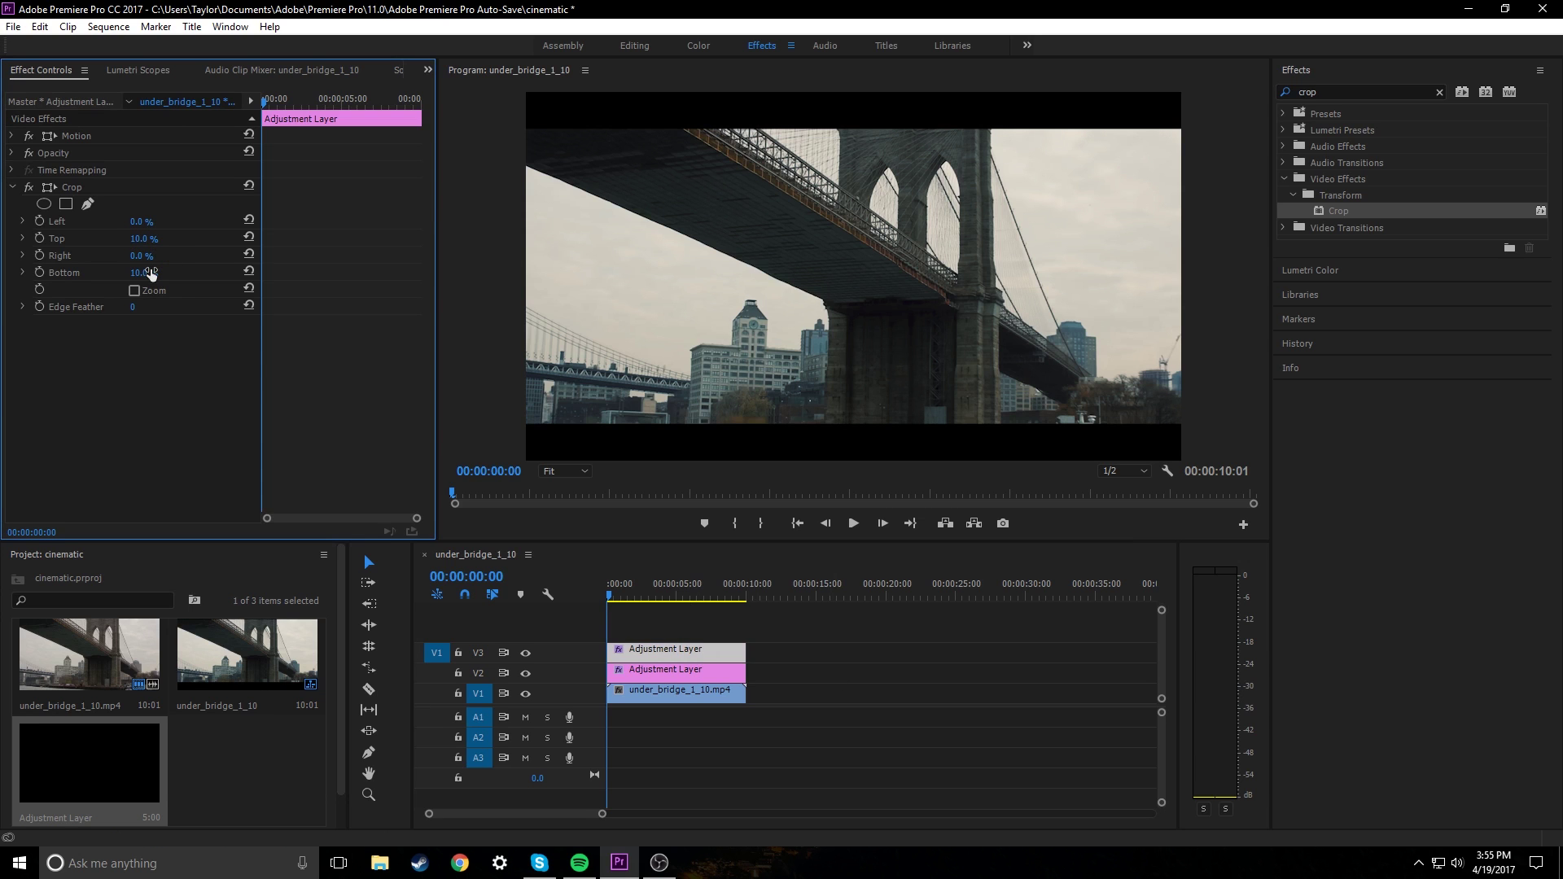
pyautogui.click(628, 601)
pyautogui.moveTo(629, 602); pyautogui.dragTo(648, 570)
# Select the bridge clip on V1 for motion editing
pyautogui.click(835, 617)
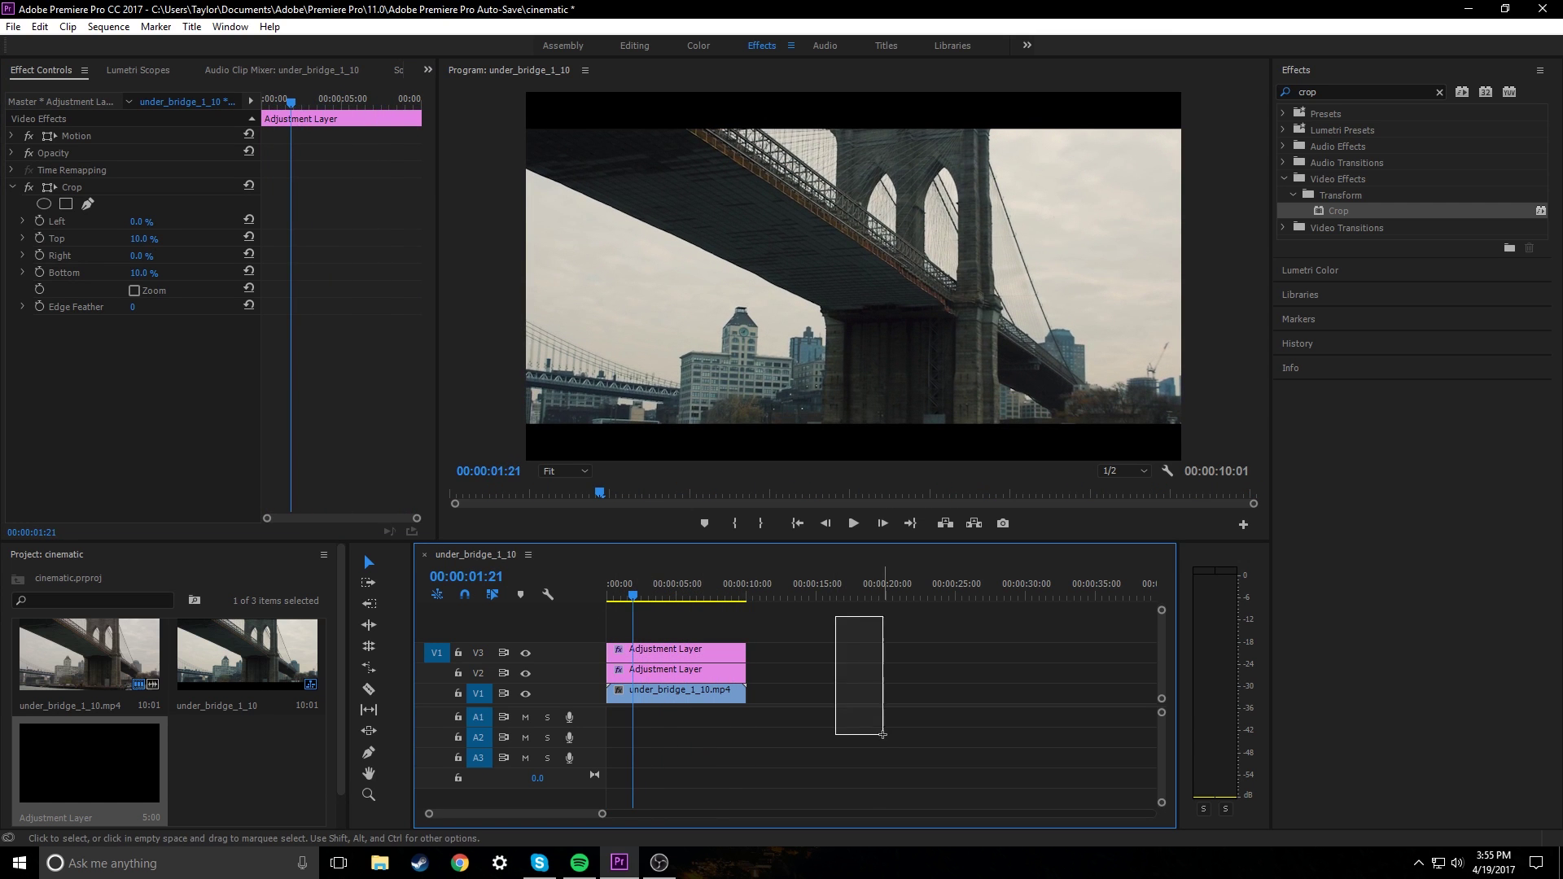
pyautogui.click(711, 694)
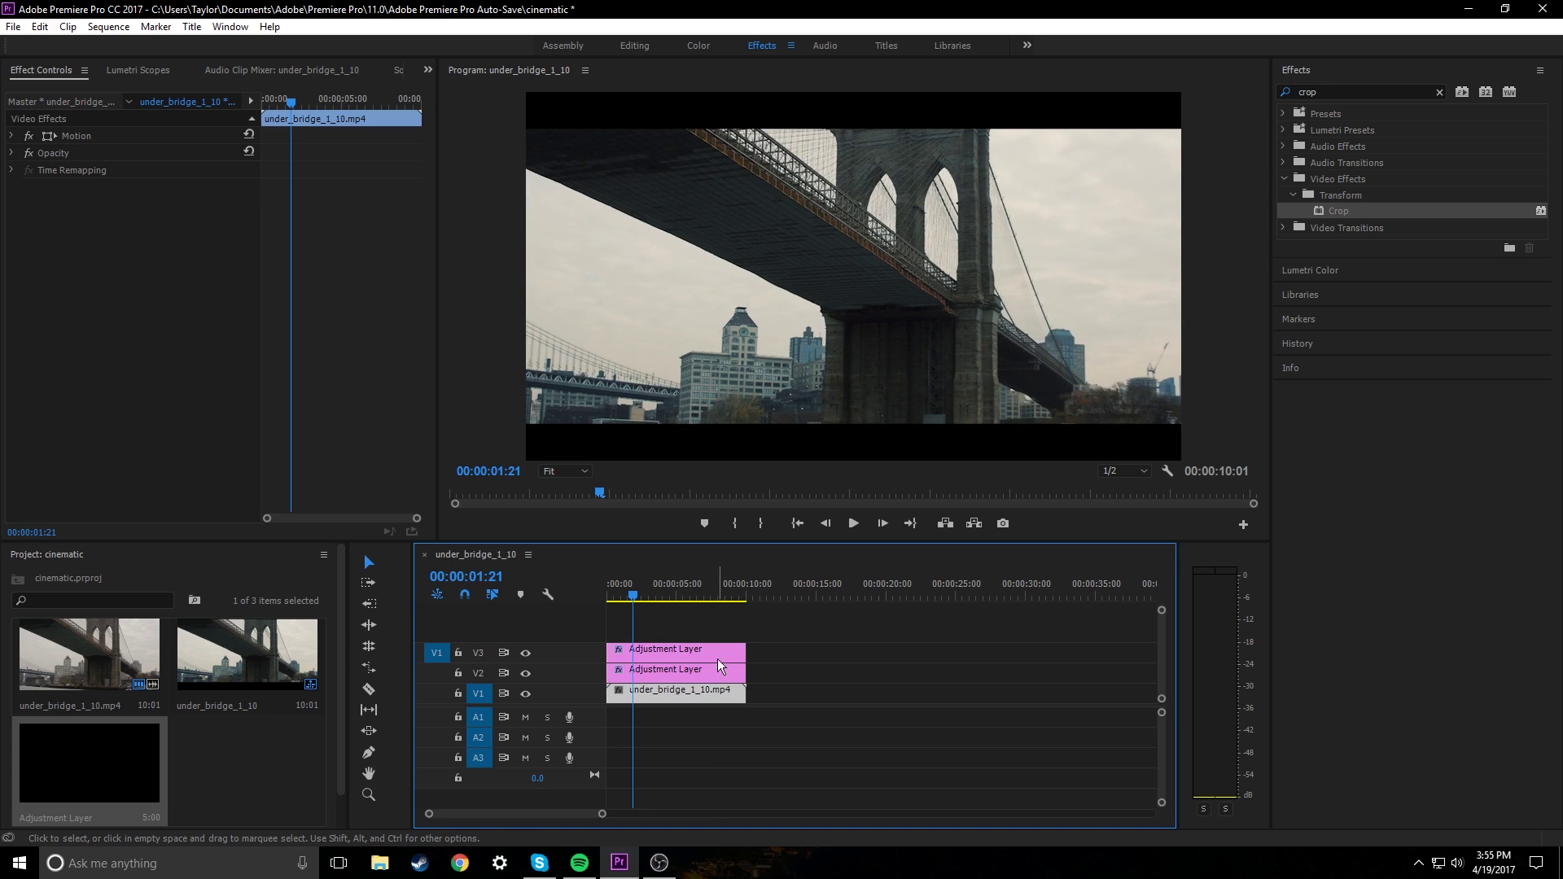
pyautogui.moveTo(824, 625); pyautogui.dragTo(806, 684)
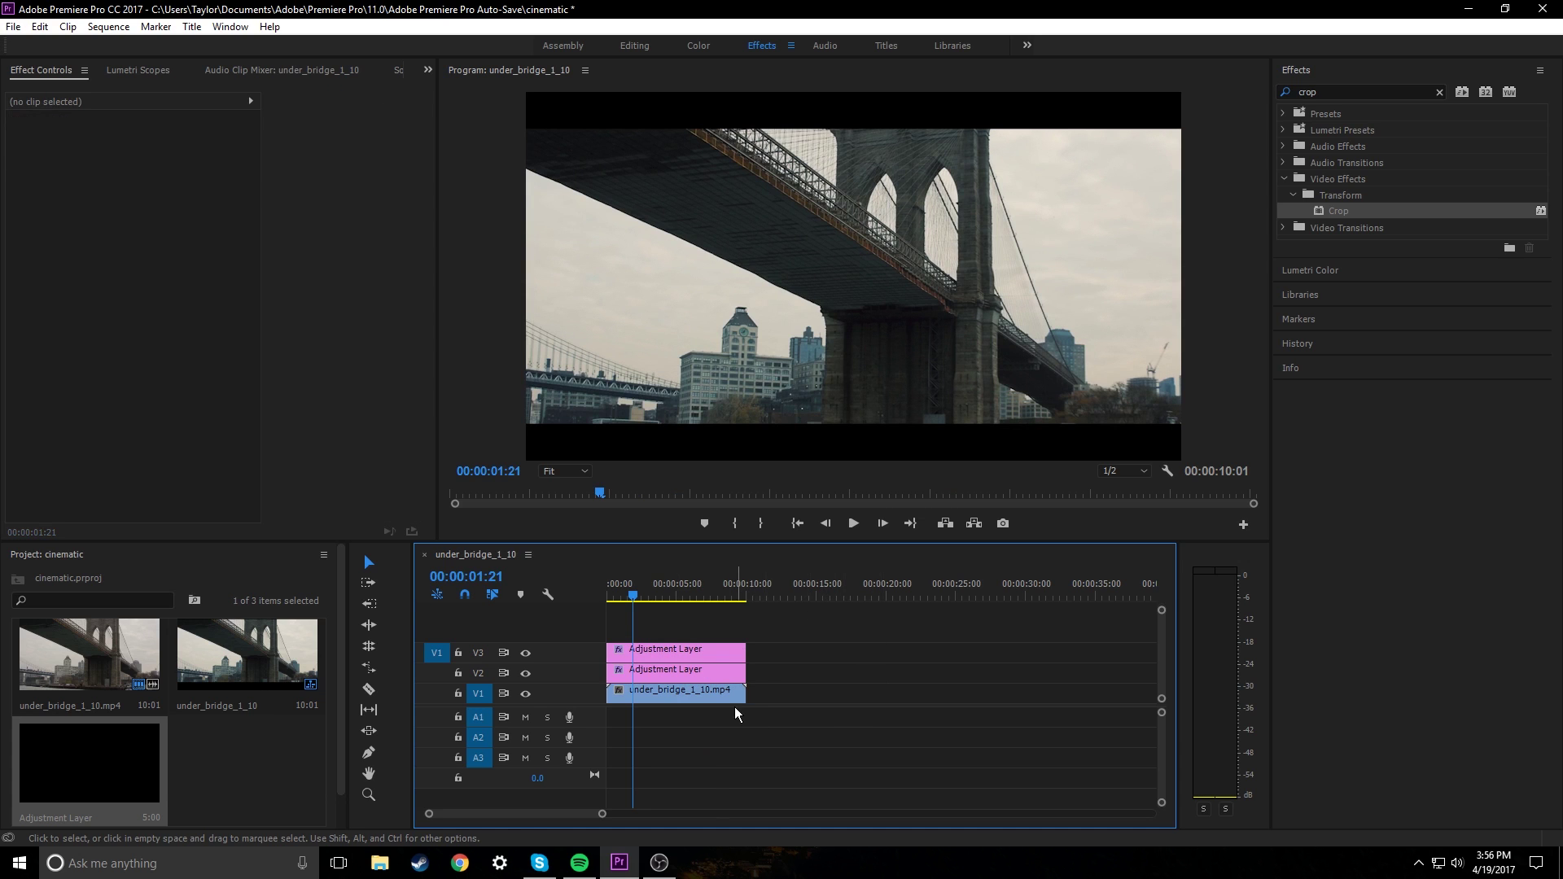
pyautogui.click(716, 697)
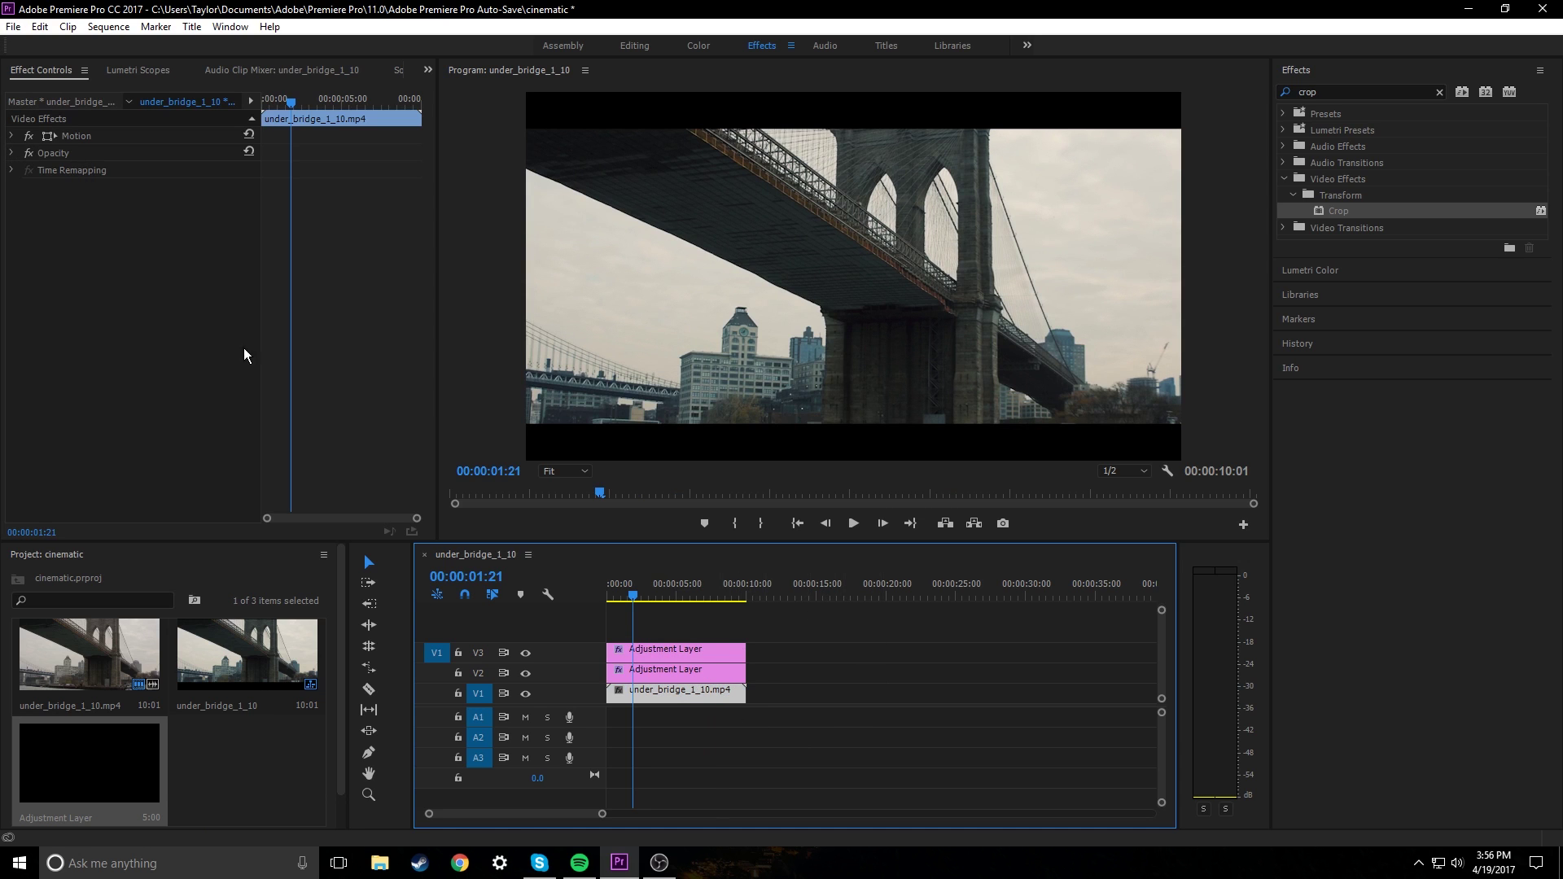
# At the first frame, add a Position keyframe with Y set to 438
pyautogui.click(13, 134)
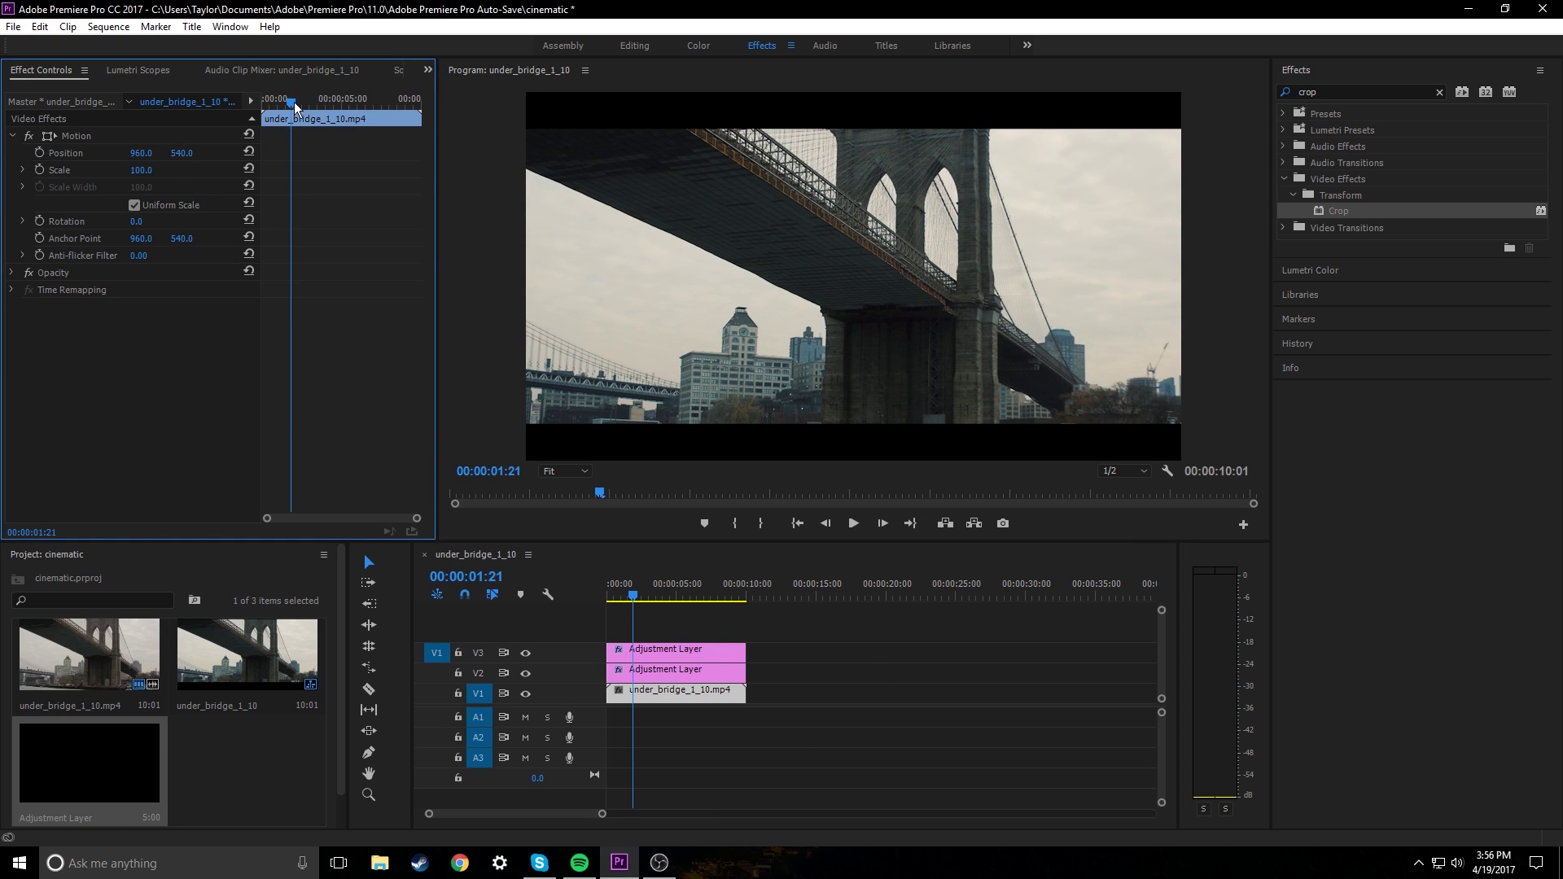
pyautogui.moveTo(295, 101); pyautogui.dragTo(255, 105)
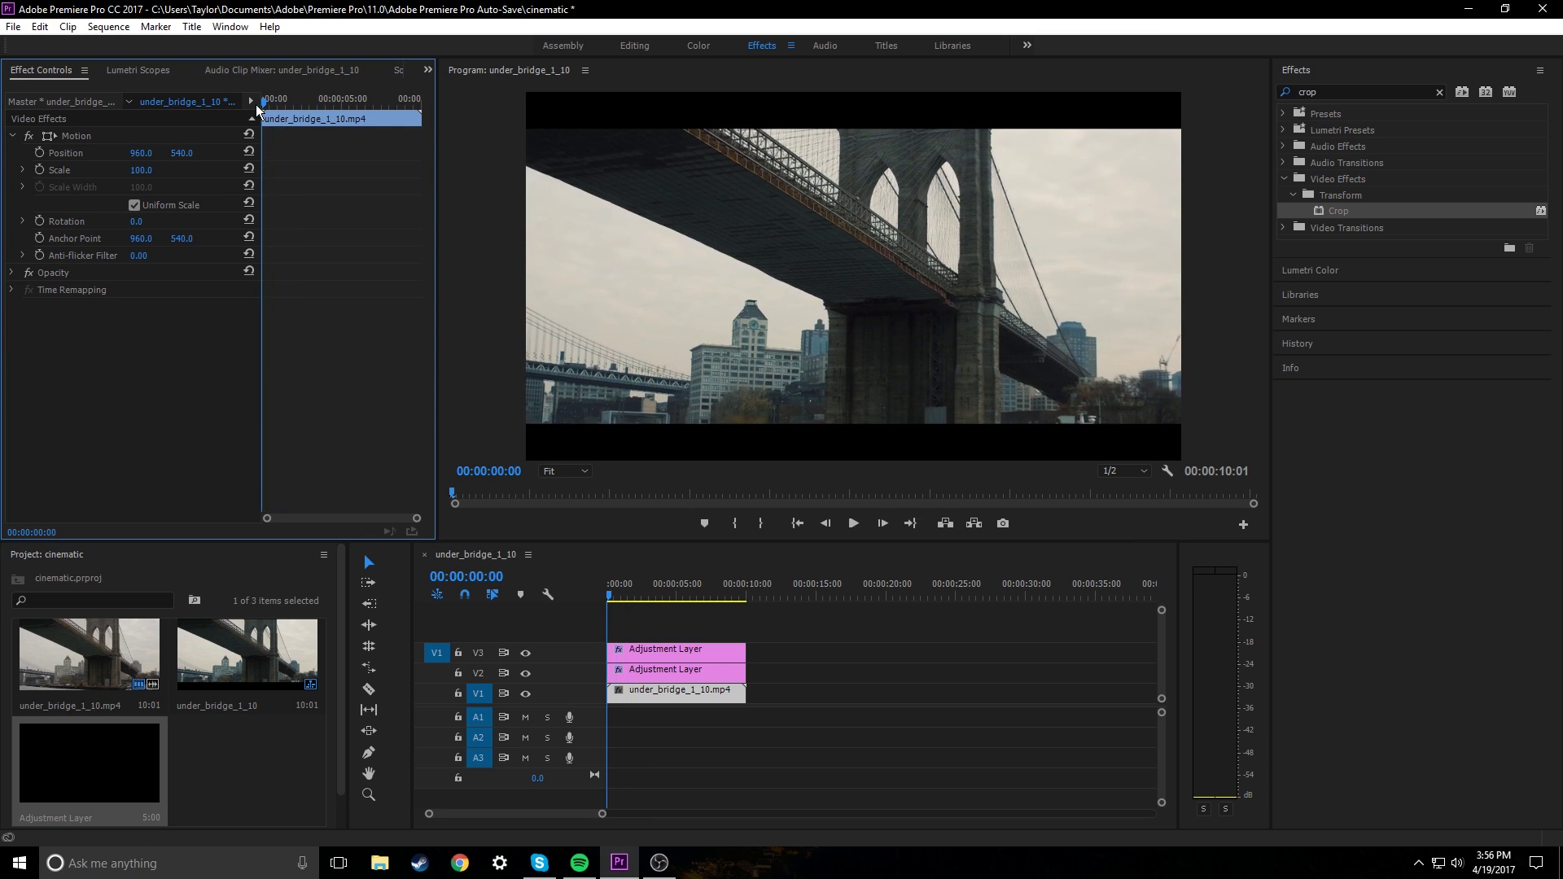
pyautogui.click(40, 153)
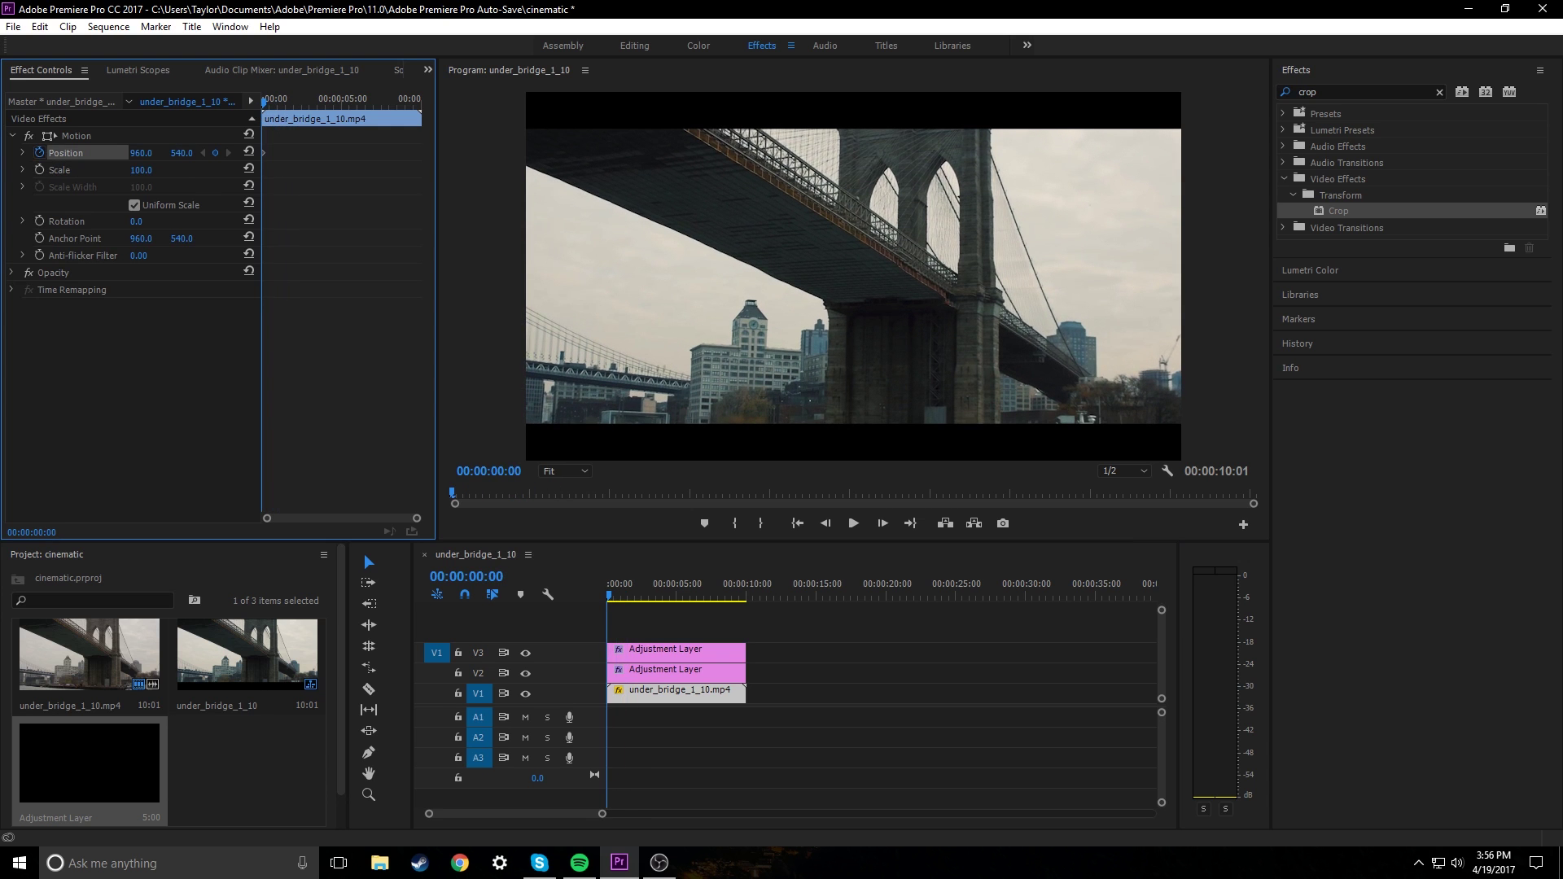
pyautogui.moveTo(182, 153); pyautogui.dragTo(98, 153)
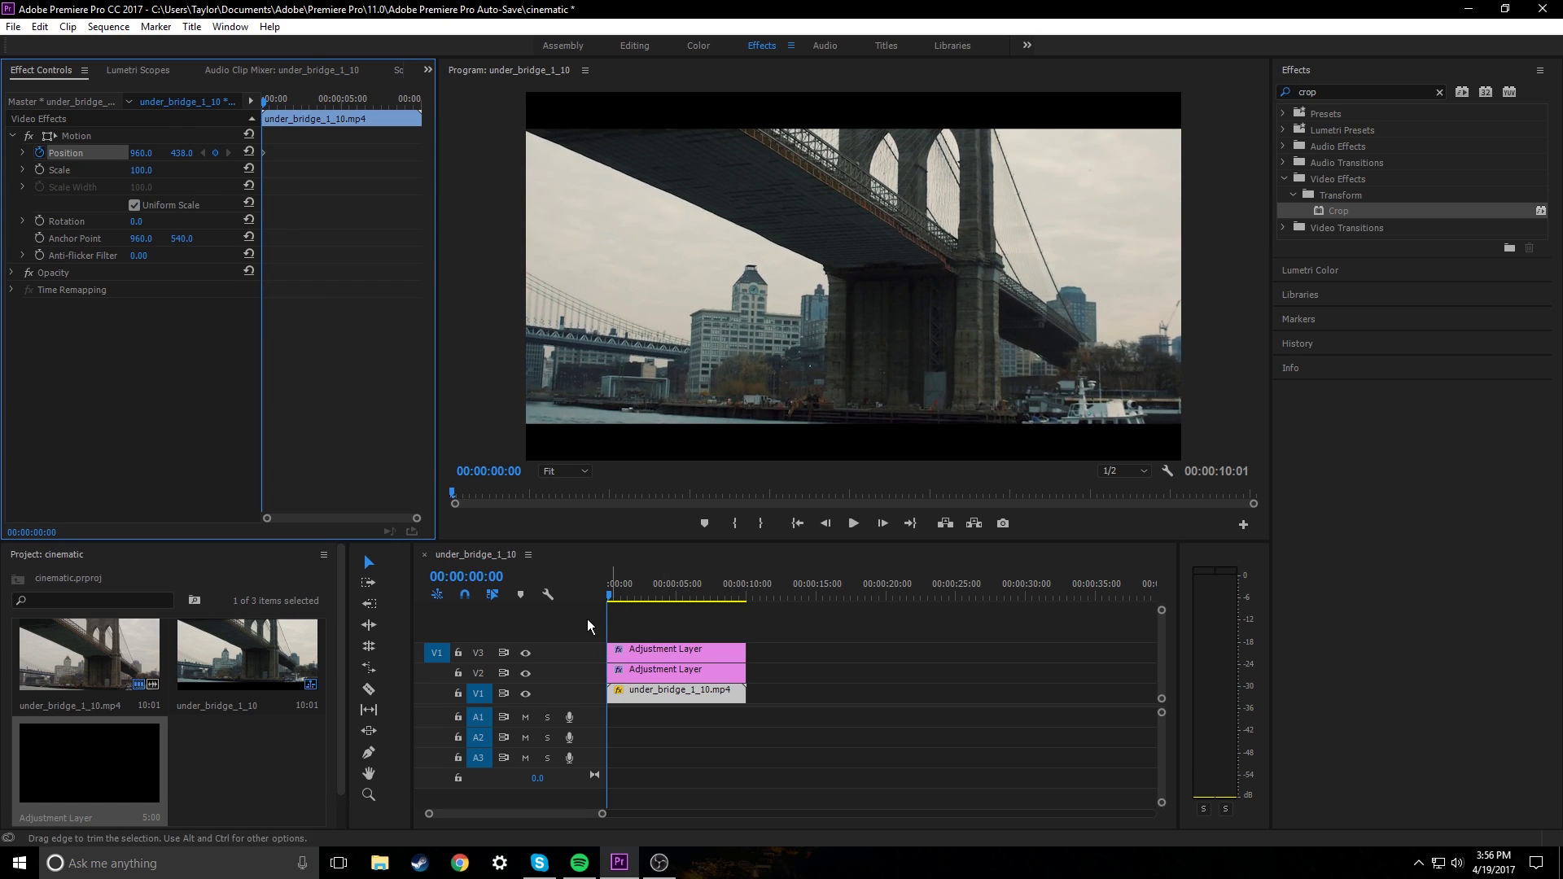
# Add a Position keyframe near the clip's end with Y about 631, then play from the start
pyautogui.moveTo(264, 98); pyautogui.dragTo(417, 96)
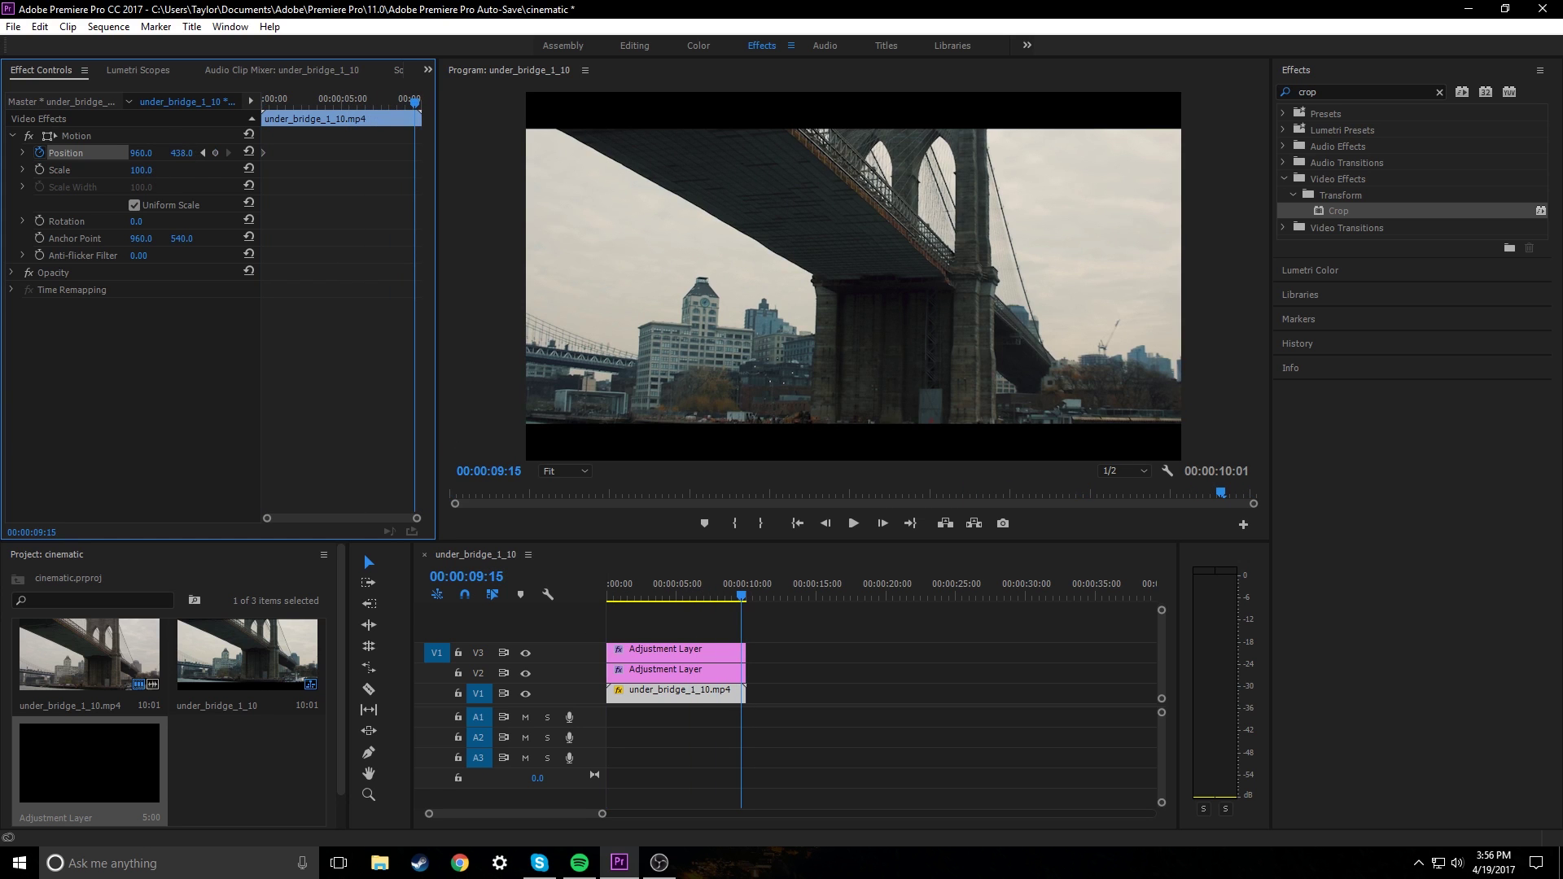
pyautogui.moveTo(182, 153); pyautogui.dragTo(342, 153)
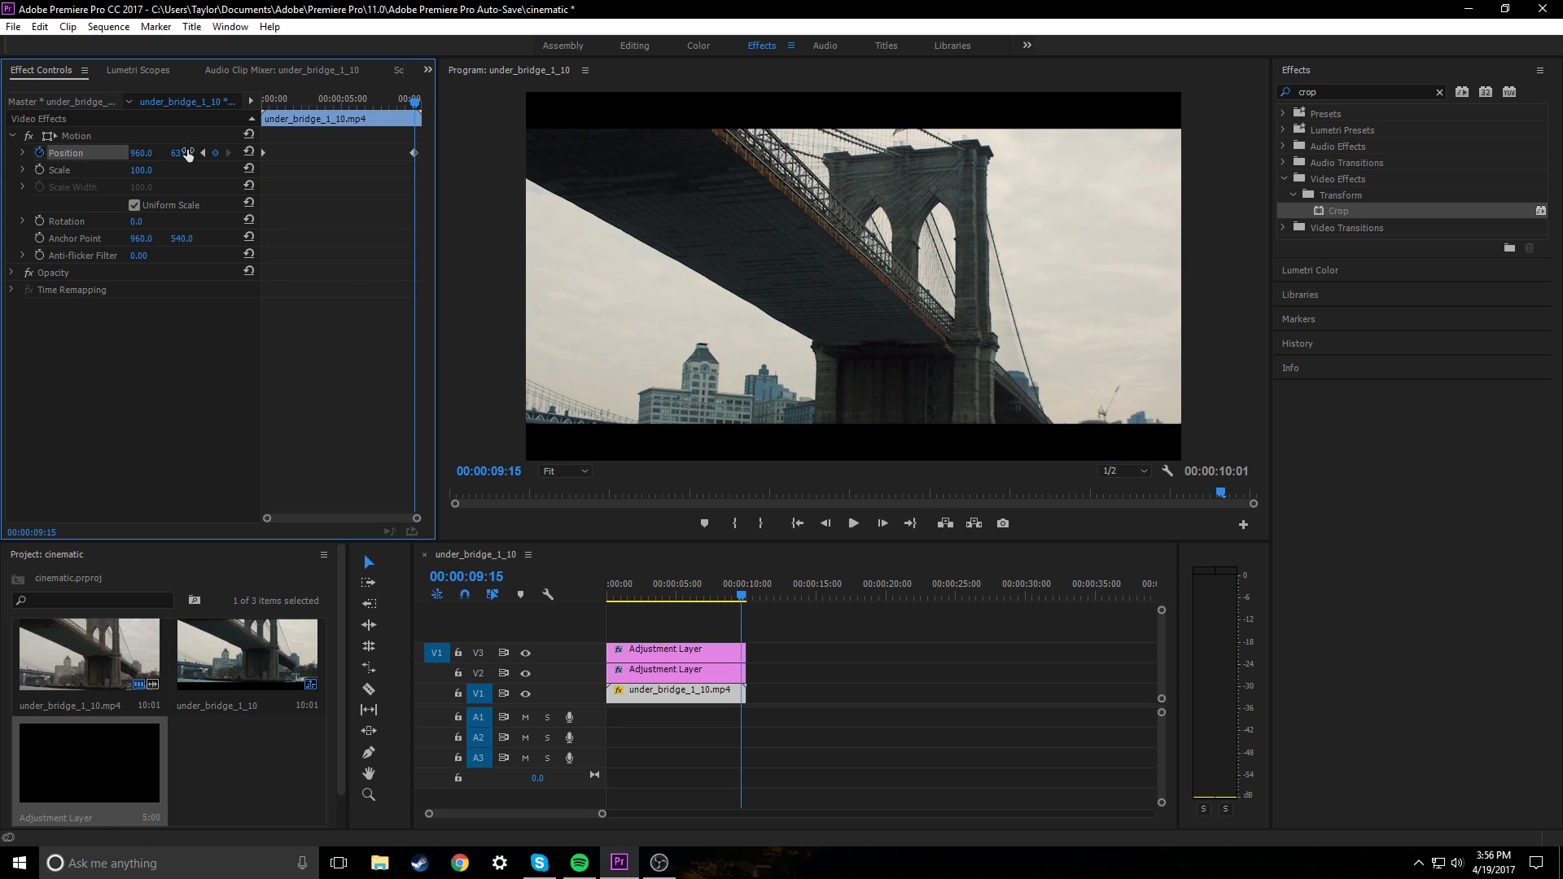
pyautogui.moveTo(743, 598); pyautogui.dragTo(581, 584)
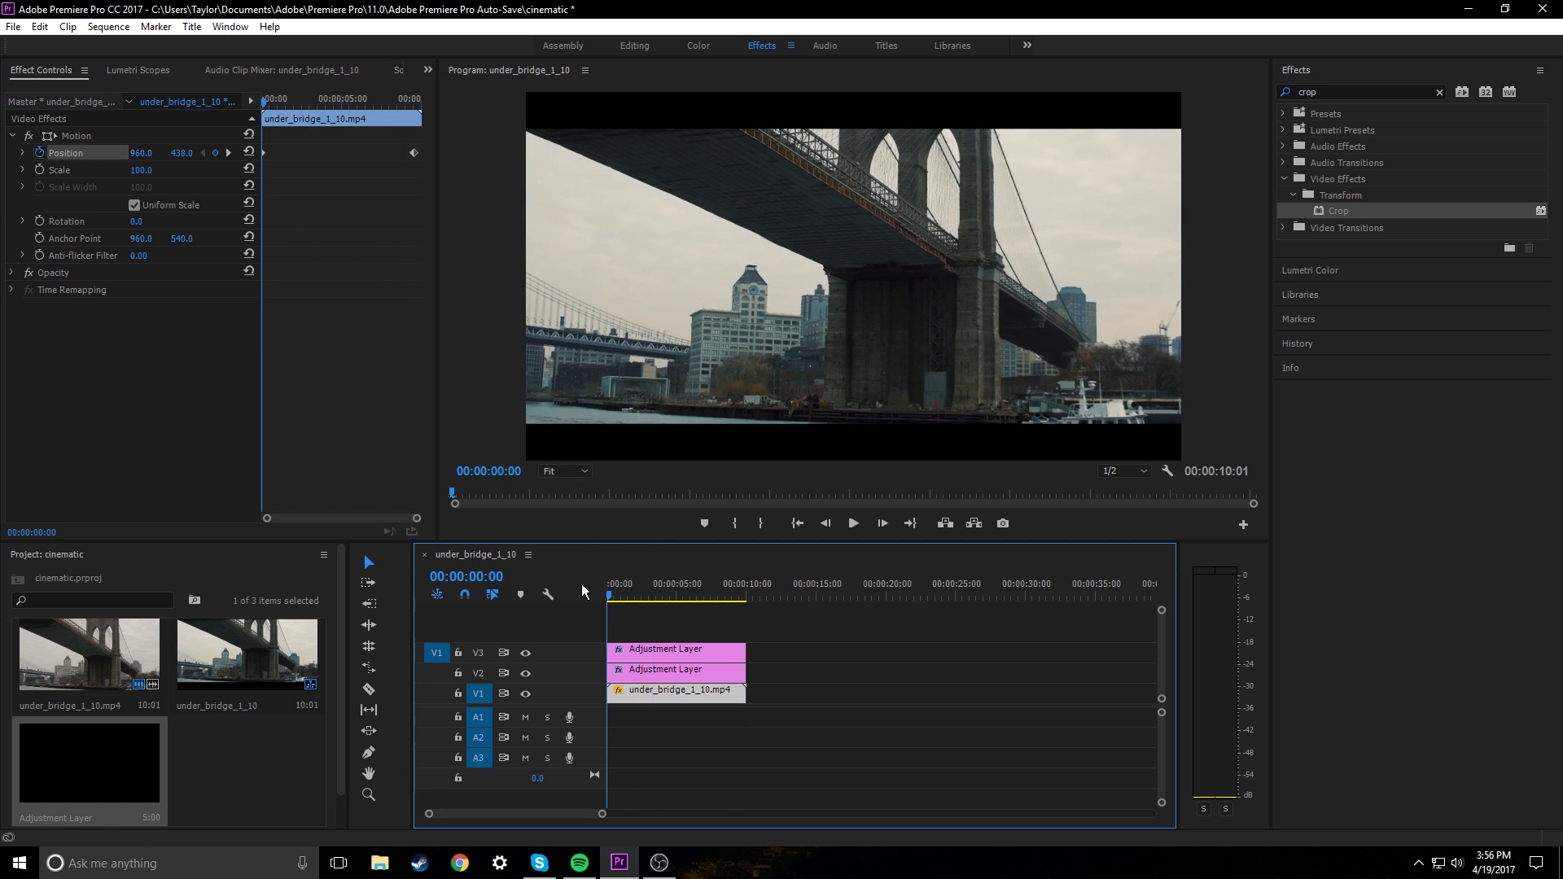
pyautogui.press('space')
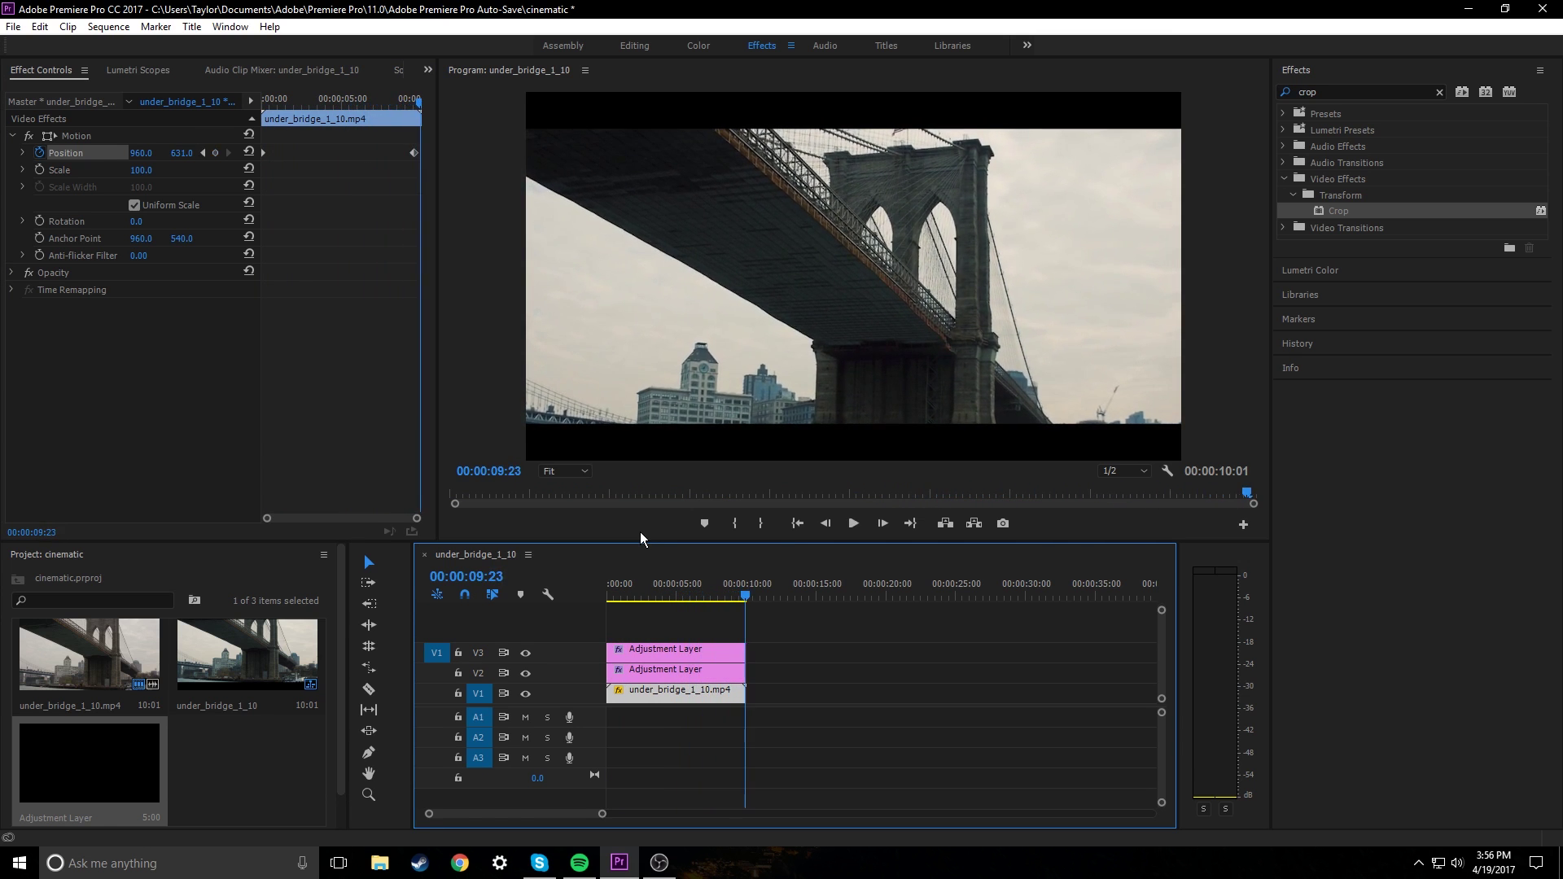
pyautogui.click(733, 599)
pyautogui.moveTo(732, 599); pyautogui.dragTo(645, 592)
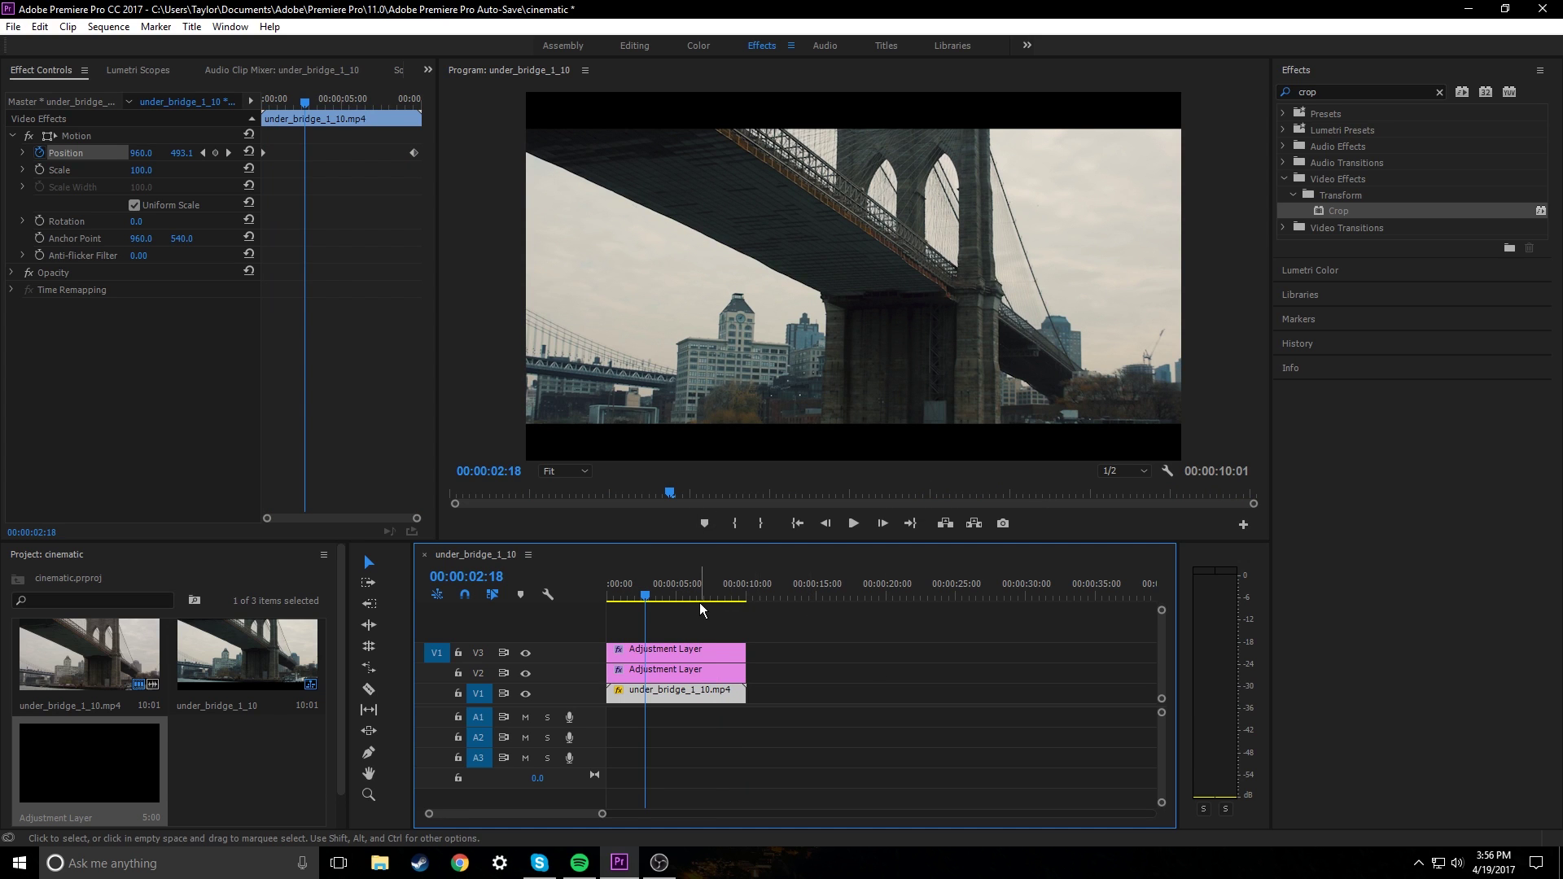
pyautogui.click(775, 622)
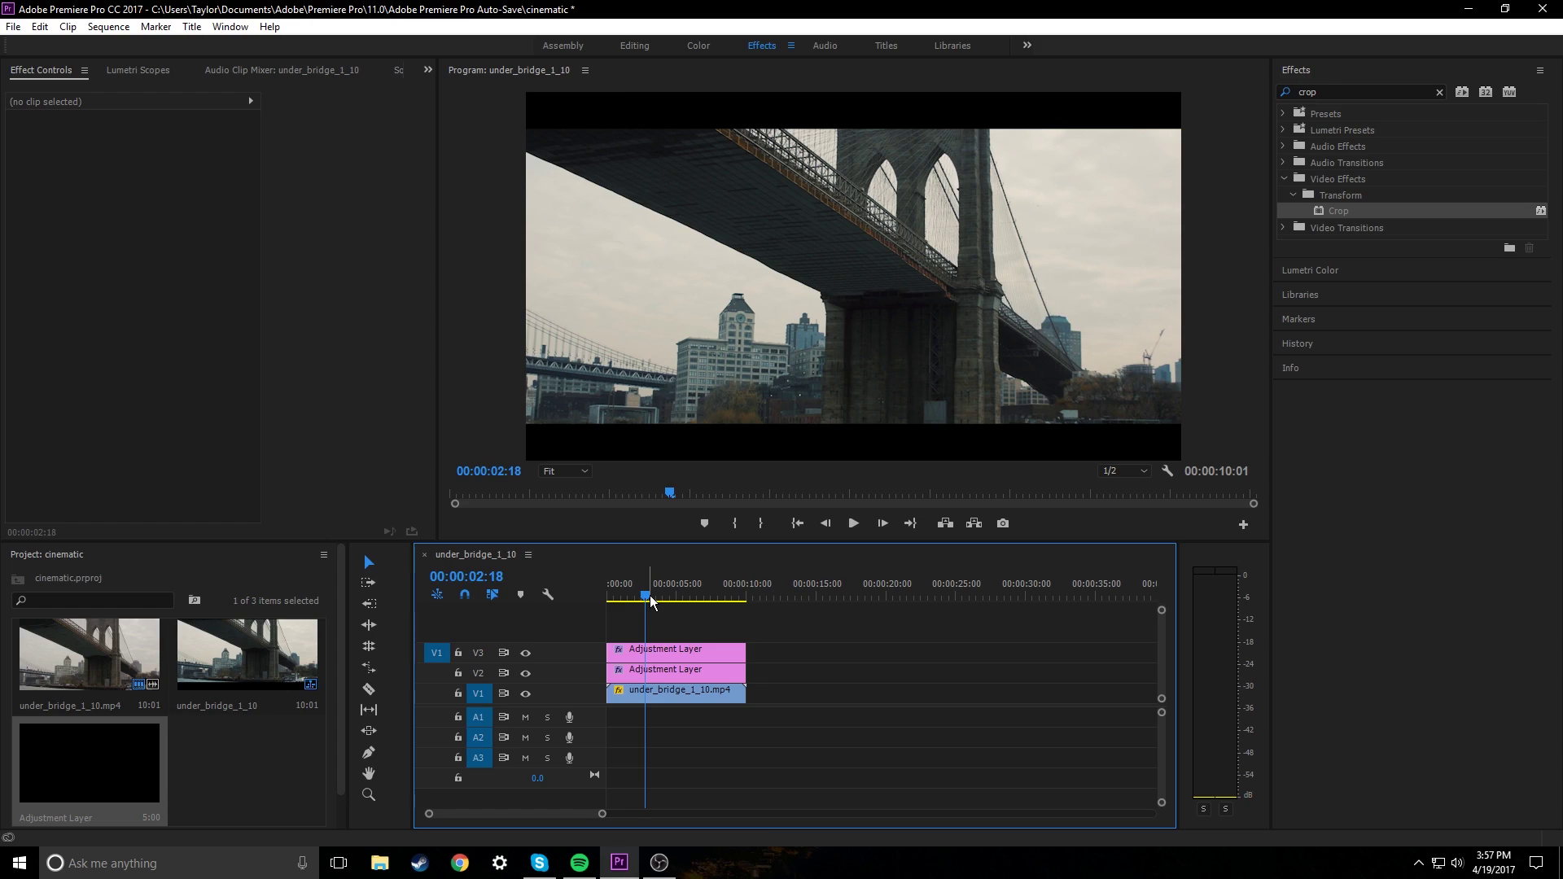
pyautogui.moveTo(650, 594); pyautogui.dragTo(667, 599)
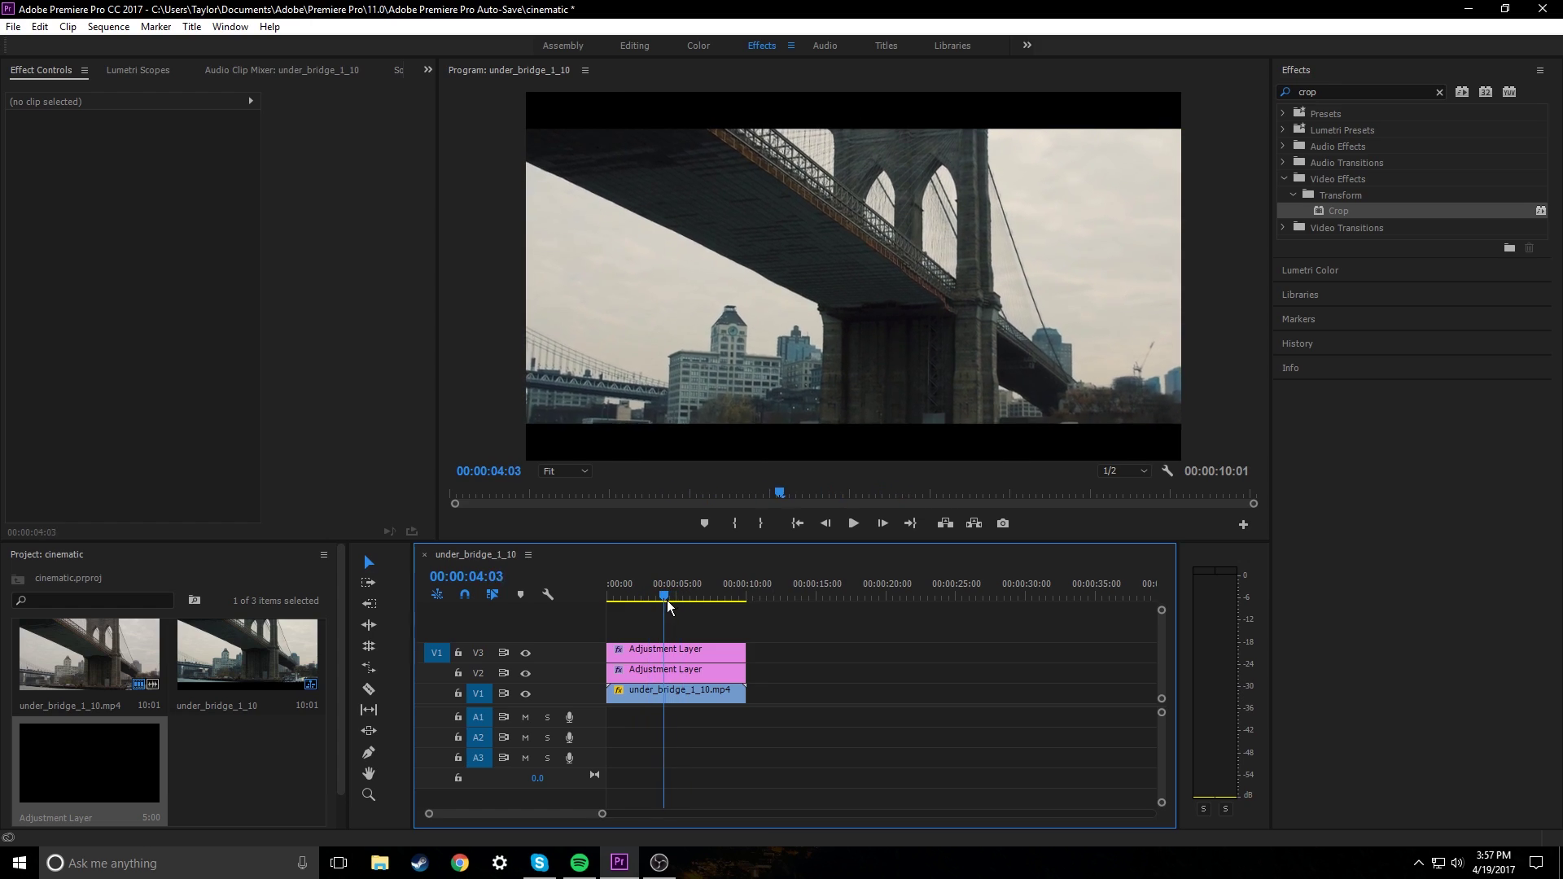